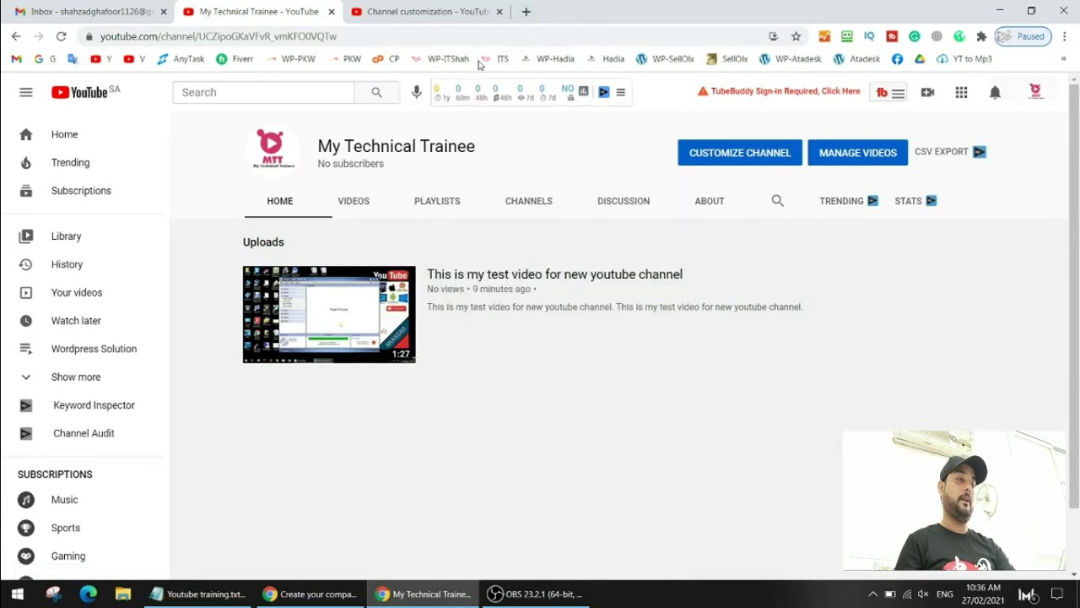
Go to YouTube's Channel customization page, then minimise the browser to show the desktop.
{"action": "left_click", "coordinate": [436, 9]}
{"action": "left_click", "coordinate": [424, 593]}
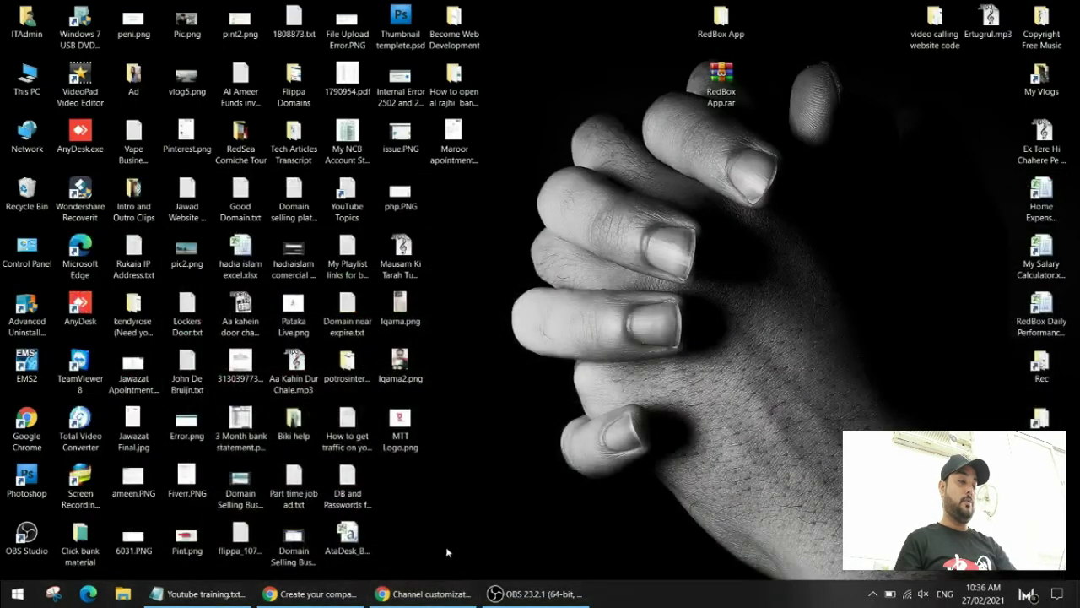
Launch Photoshop CS4 and open MTT Logo.png from the desktop in it.
{"action": "double_click", "coordinate": [26, 483]}
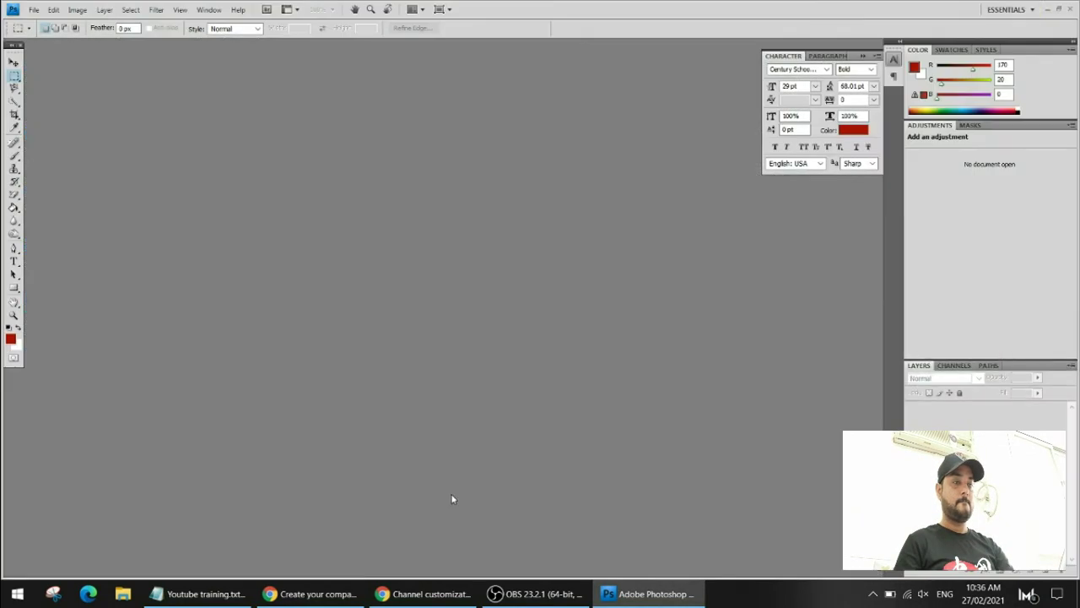
{"action": "left_click", "coordinate": [633, 594]}
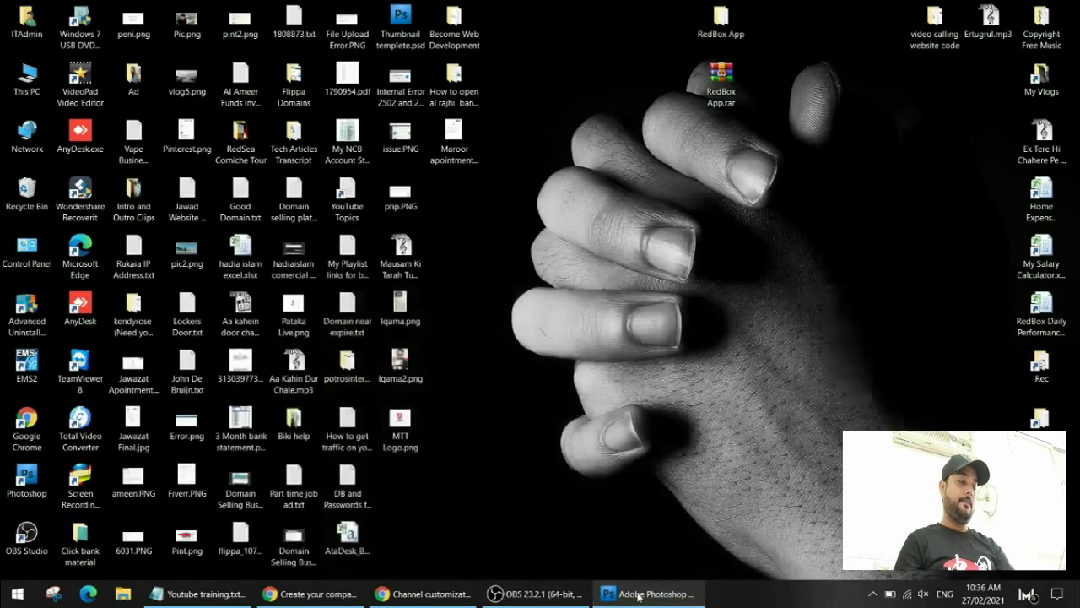
{"action": "left_click_drag", "start_coordinate": [400, 437], "coordinate": [475, 358]}
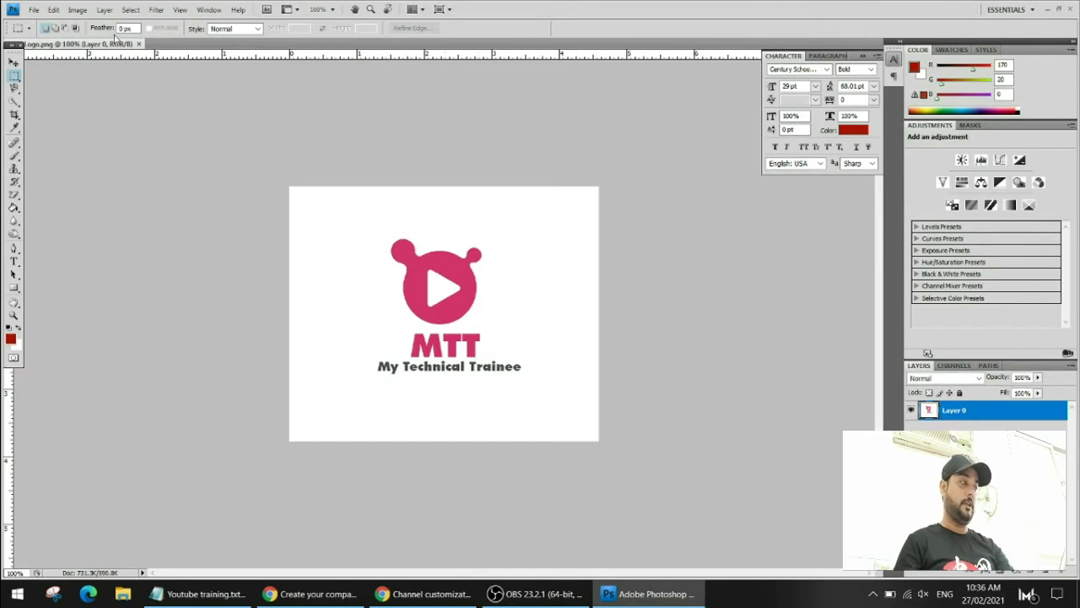
Search Google Images for 'youtube cover art size' and preview the banner size result.
{"action": "key", "text": "alt+Tab"}
{"action": "type", "text": "c"}
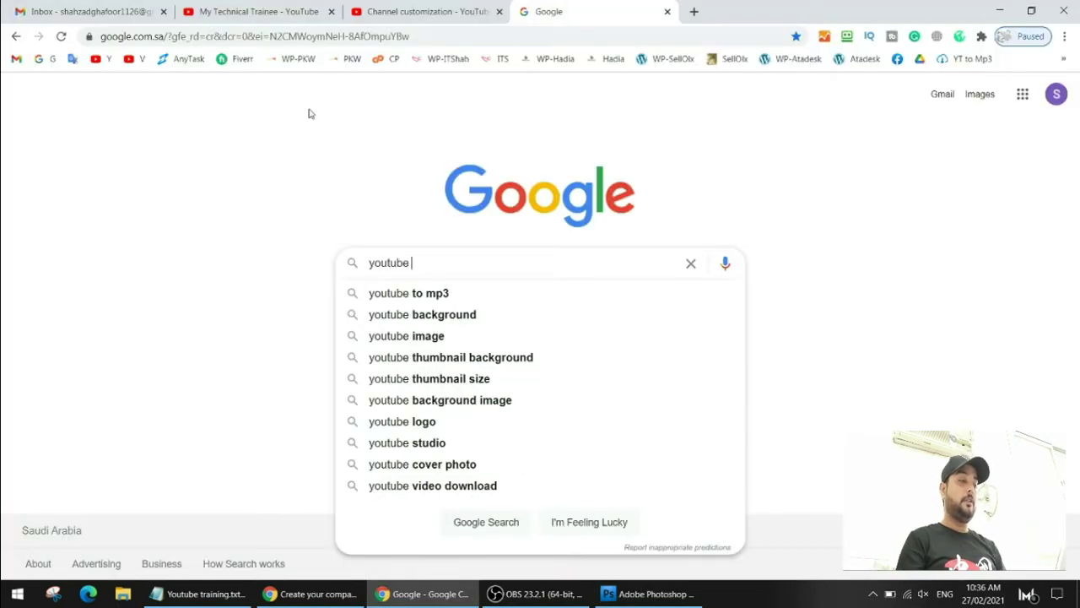
{"action": "type", "text": "over ar"}
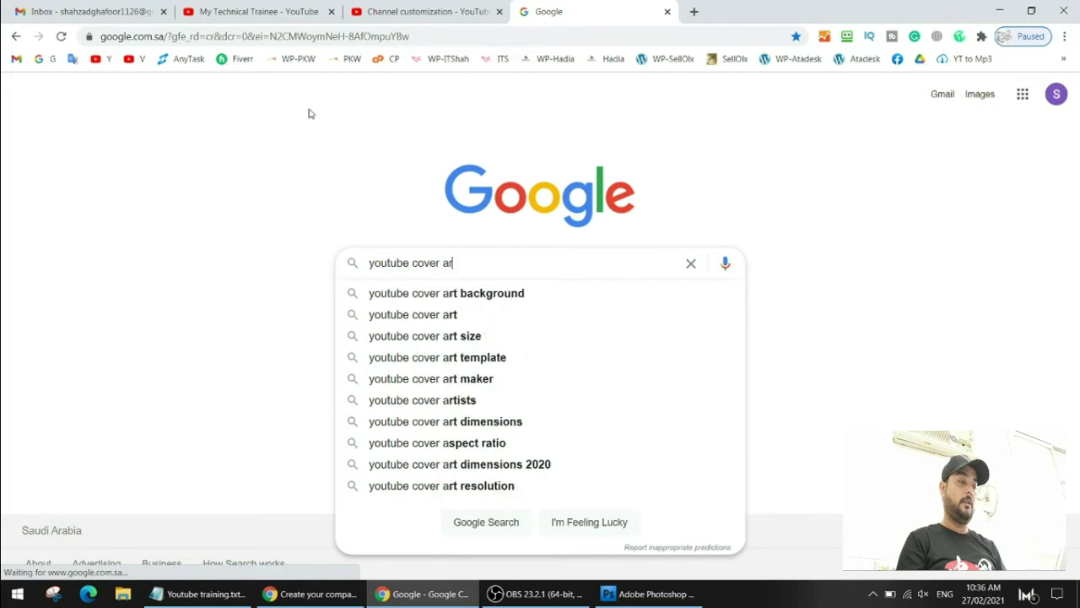
{"action": "type", "text": "t size"}
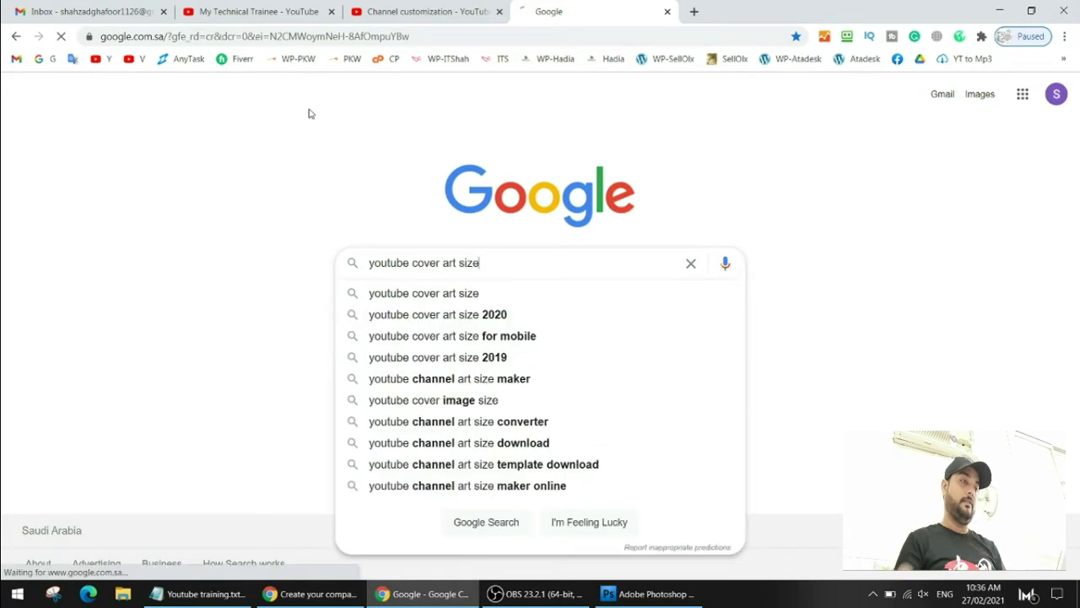
{"action": "key", "text": "Return"}
{"action": "left_click", "coordinate": [198, 144]}
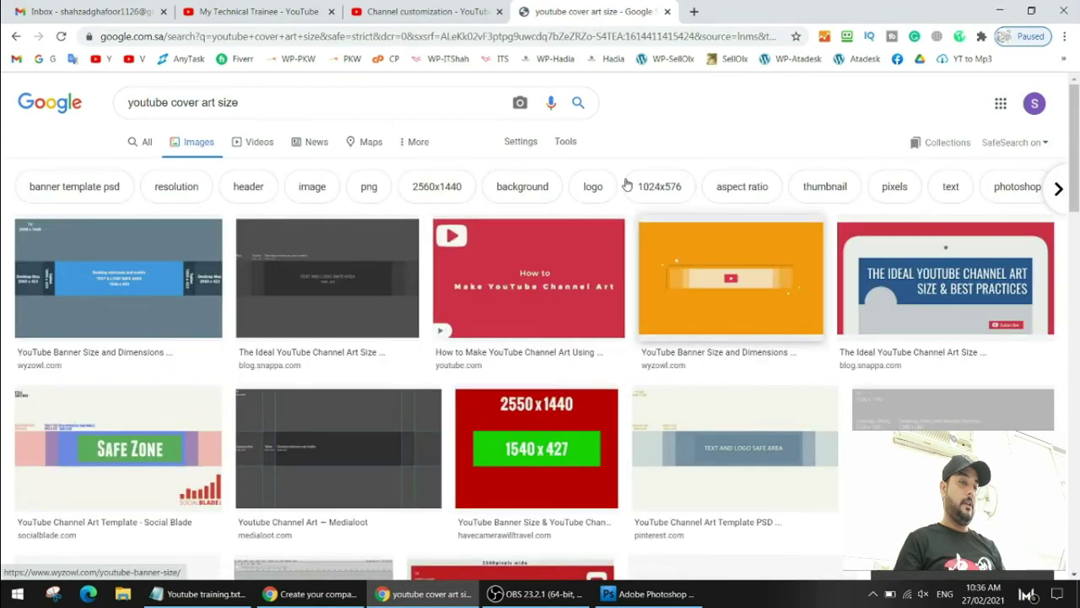
{"action": "left_click", "coordinate": [145, 280]}
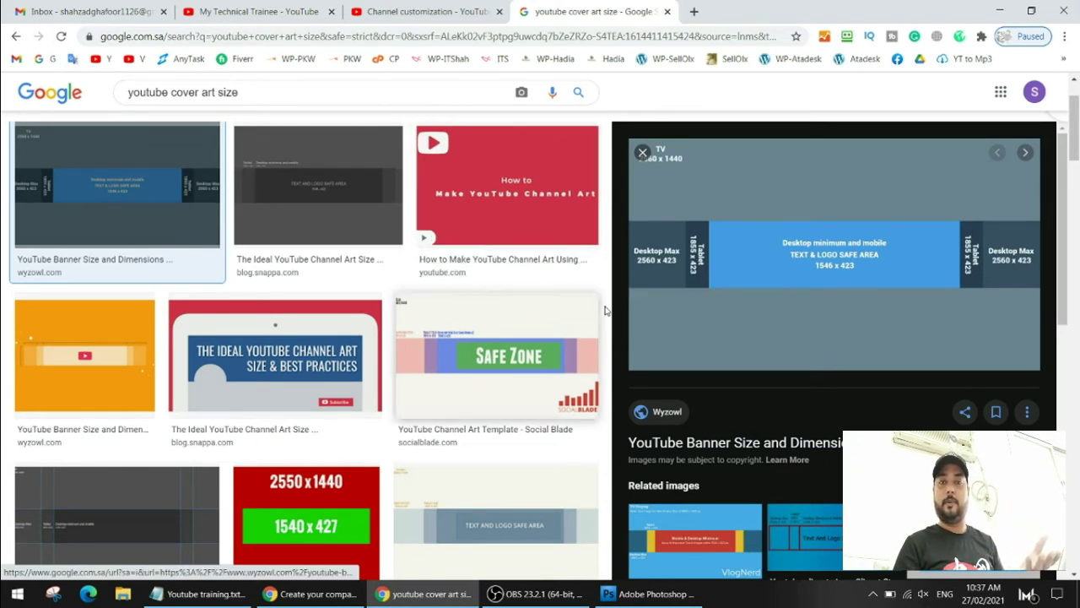
Open the youtube-banner-sizing.png guide in its own tab and save it to the computer.
{"action": "mouse_move", "coordinate": [835, 255]}
{"action": "right_click", "coordinate": [767, 255]}
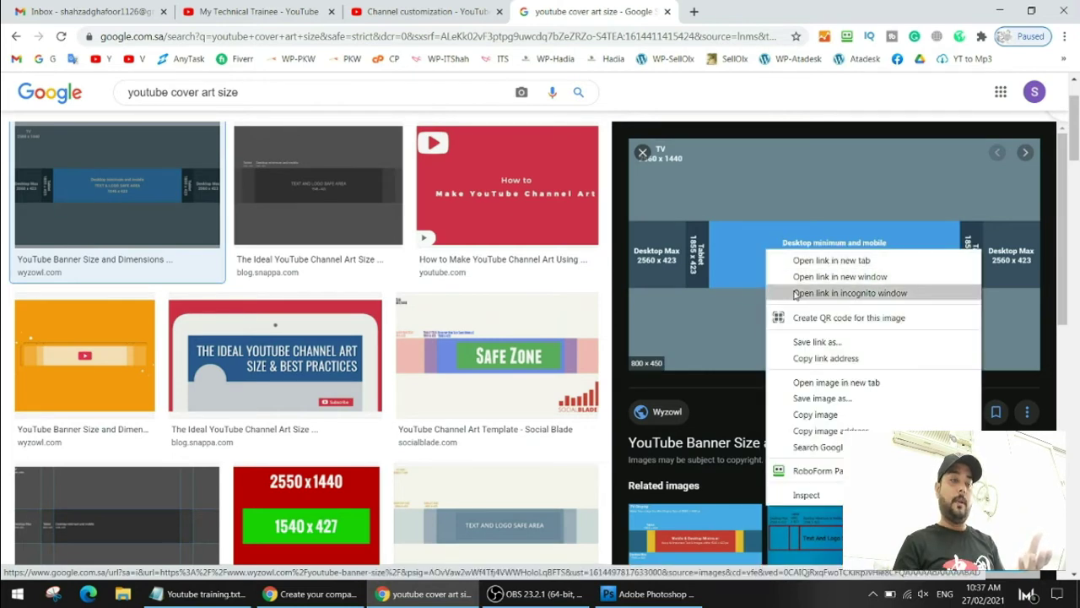
{"action": "left_click", "coordinate": [811, 379]}
{"action": "left_click", "coordinate": [780, 8]}
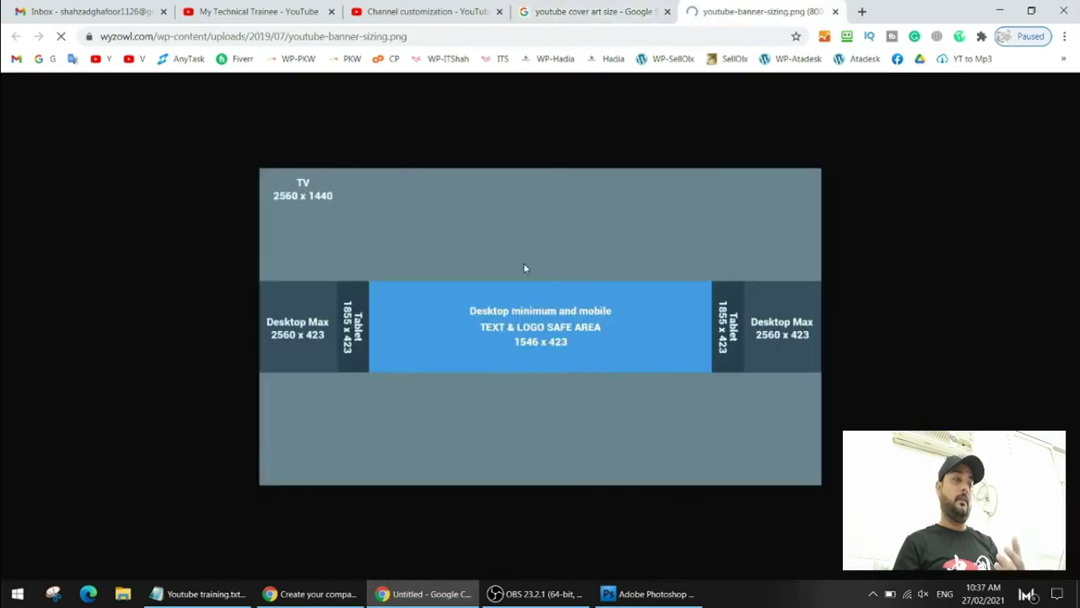
{"action": "right_click", "coordinate": [497, 273]}
{"action": "left_click", "coordinate": [532, 313]}
{"action": "right_click", "coordinate": [532, 288]}
{"action": "left_click", "coordinate": [554, 314]}
{"action": "key", "text": "Return"}
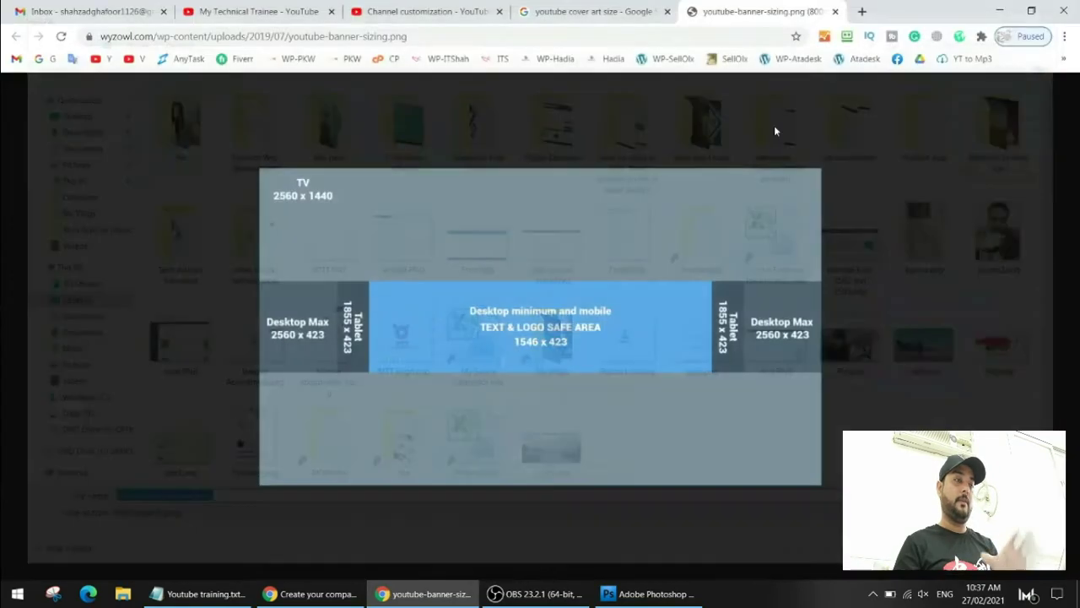
{"action": "left_click", "coordinate": [648, 593]}
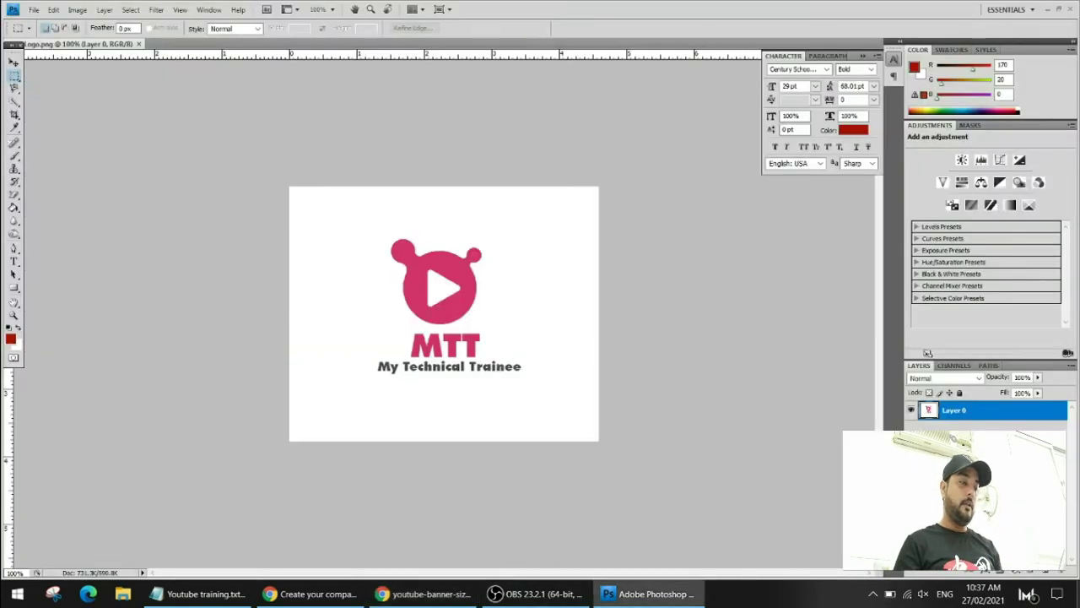
Open the saved youtube-banner-sizing.png from the desktop in Photoshop as its own document.
{"action": "key", "text": "super+d"}
{"action": "left_click_drag", "start_coordinate": [400, 424], "coordinate": [589, 483]}
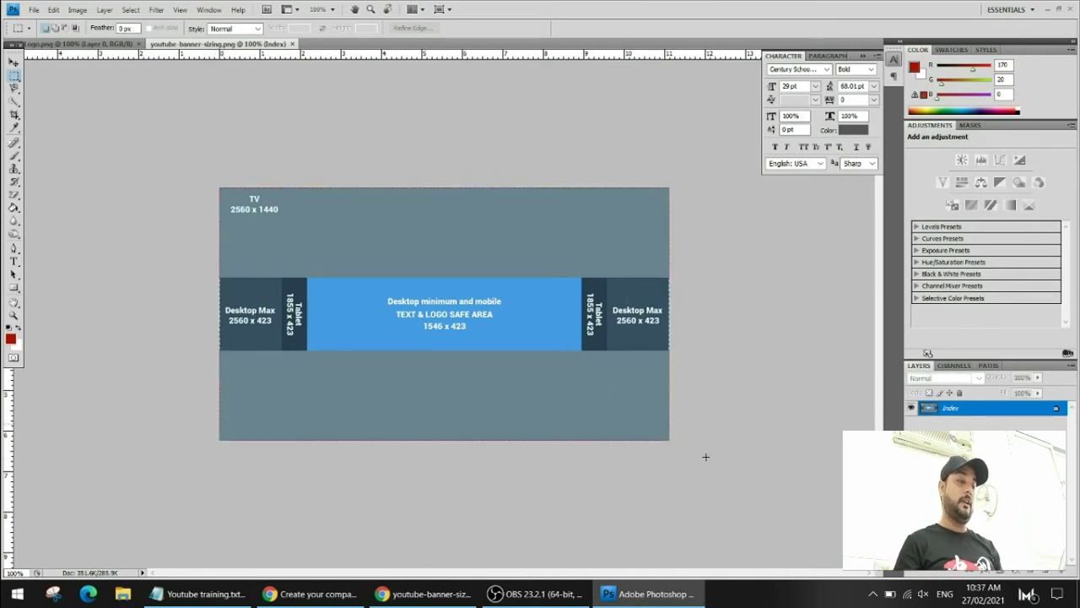
{"action": "key", "text": "ctrl+a"}
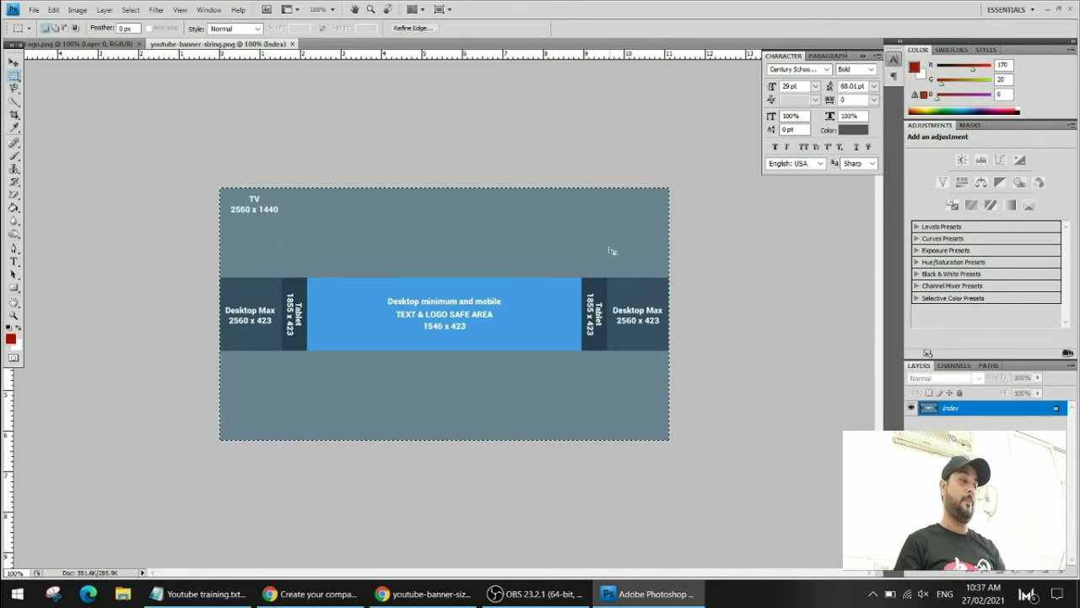
{"action": "left_click", "coordinate": [356, 317]}
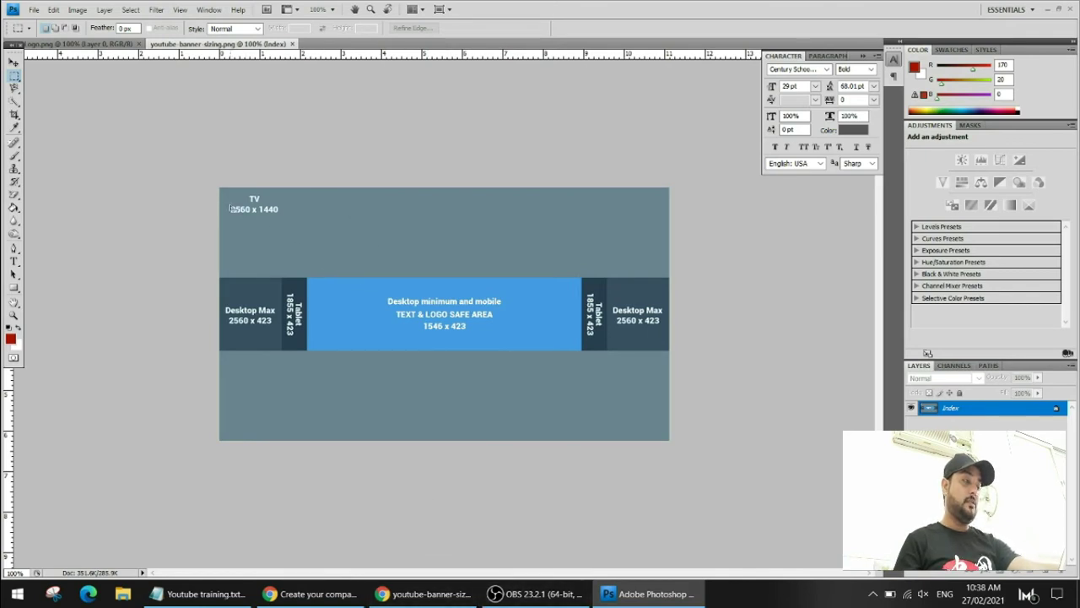
Create a new blank 2560 x 1440 document.
{"action": "left_click_drag", "start_coordinate": [285, 217], "coordinate": [297, 226]}
{"action": "key", "text": "alt+f"}
{"action": "key", "text": "Escape"}
{"action": "key", "text": "ctrl+n"}
{"action": "key", "text": "Tab"}
{"action": "key", "text": "Tab"}
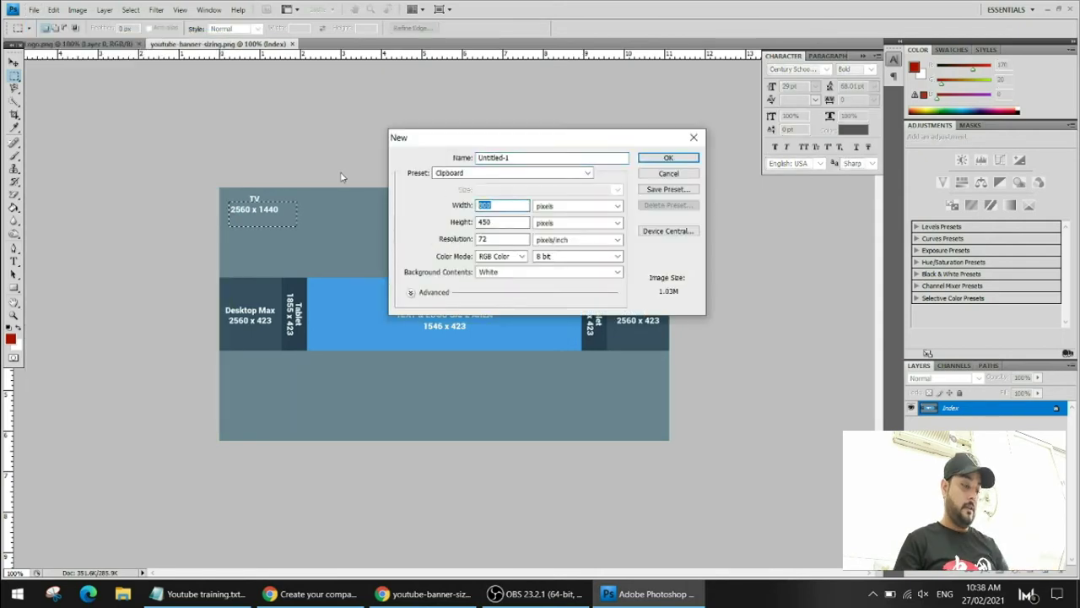
{"action": "type", "text": "2560"}
{"action": "key", "text": "Tab"}
{"action": "key", "text": "Tab"}
{"action": "type", "text": "1440"}
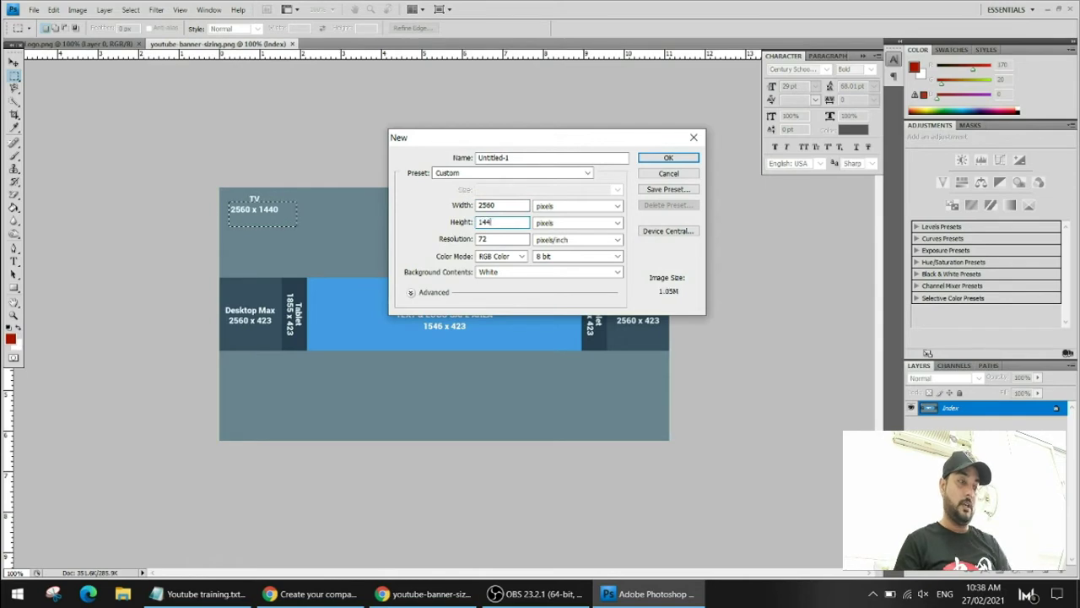
{"action": "left_click", "coordinate": [668, 158]}
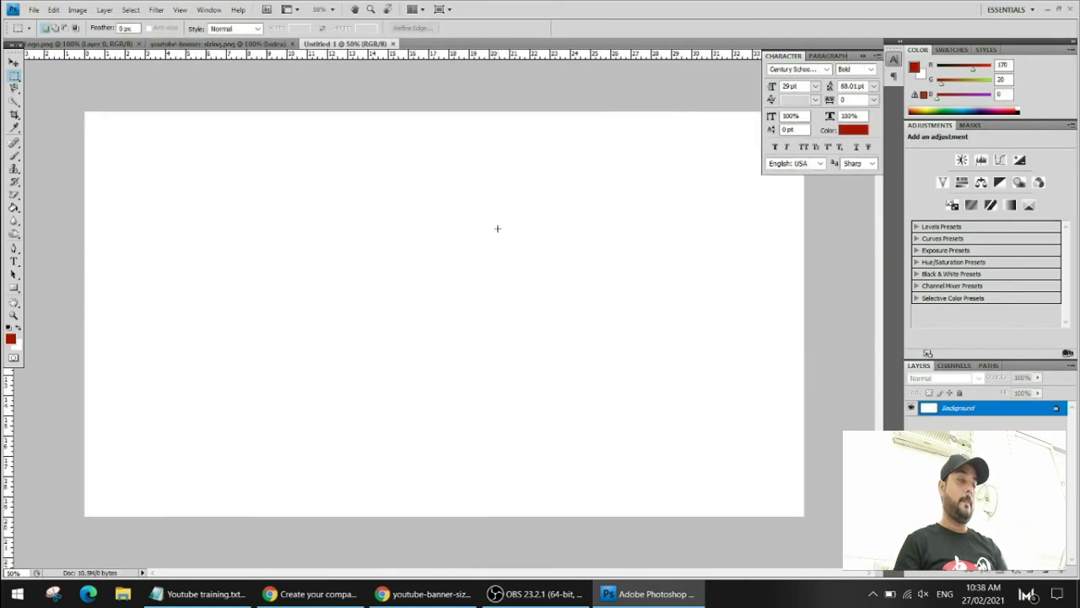
Copy the banner sizing guide and paste it onto a new layer in Untitled-1.
{"action": "left_click", "coordinate": [230, 43]}
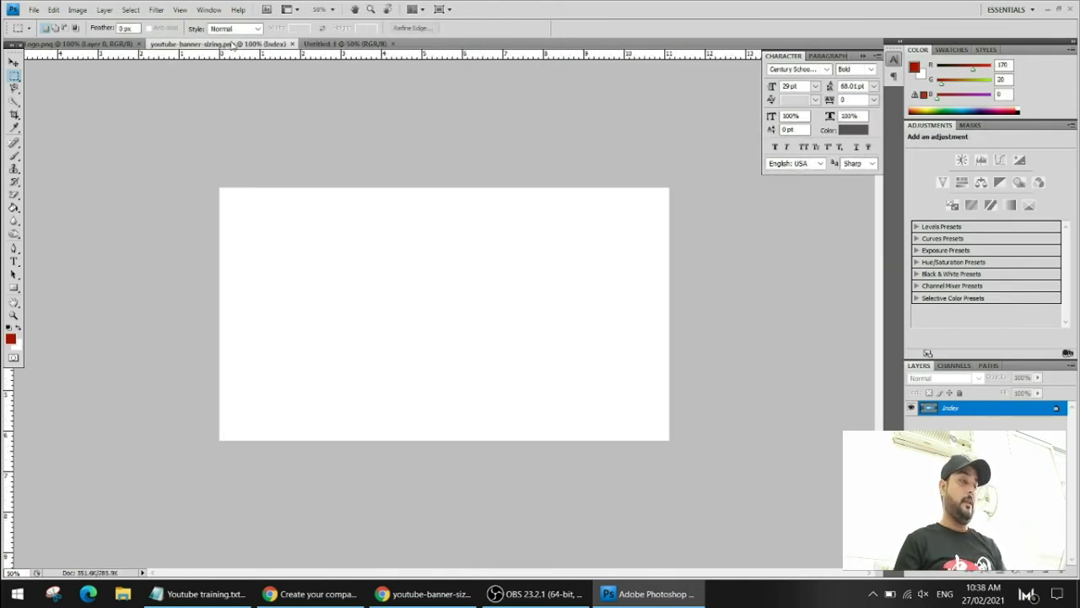
{"action": "key", "text": "ctrl+a"}
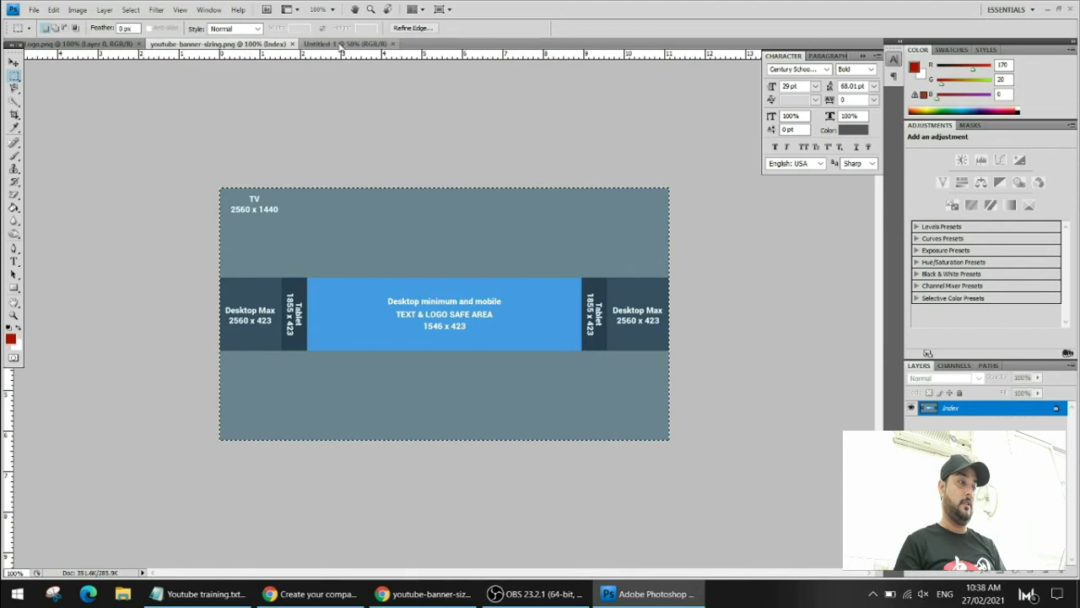
{"action": "key", "text": "ctrl+Tab"}
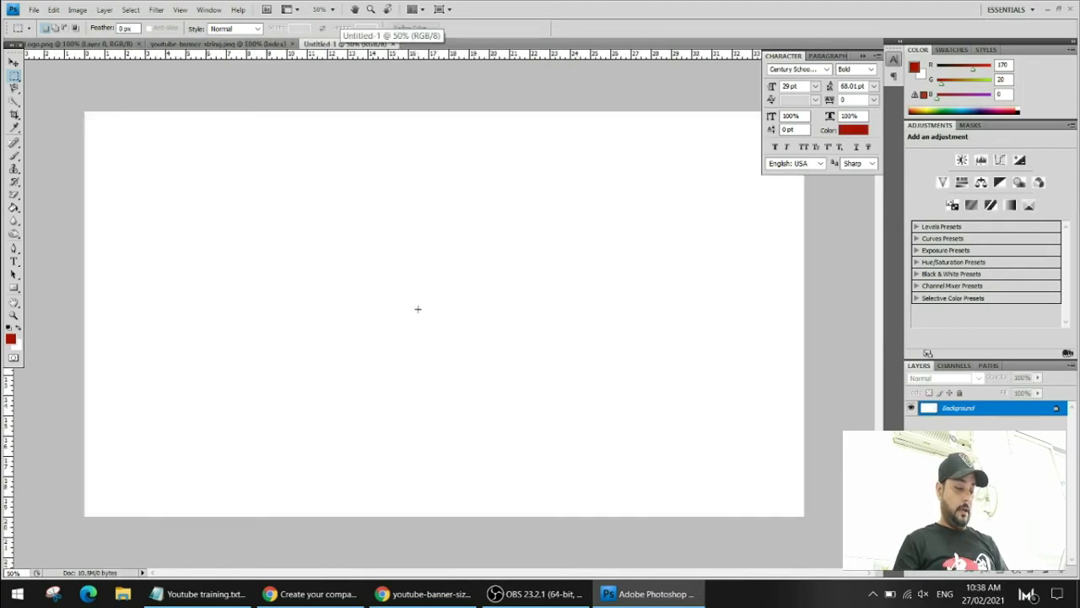
{"action": "key", "text": "ctrl+shift+alt+n"}
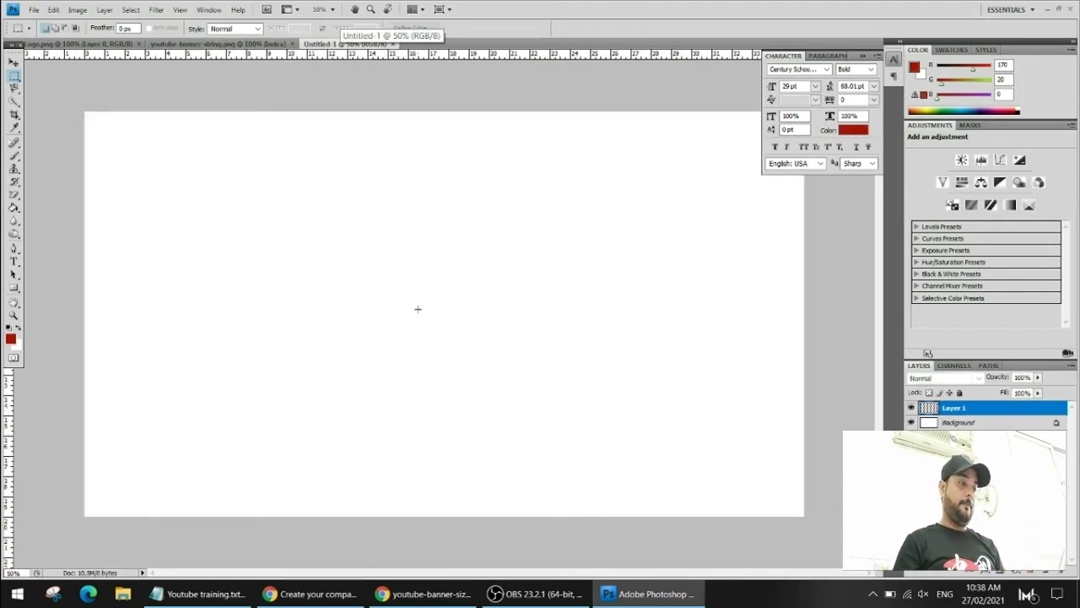
{"action": "key", "text": "ctrl+v"}
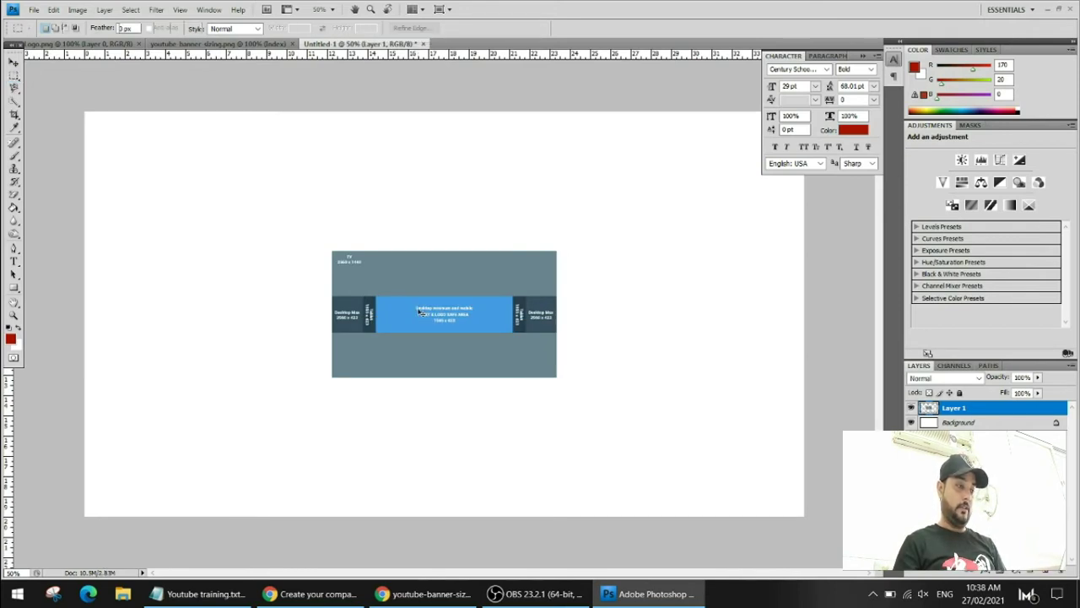
Stretch the pasted sizing guide to fill the whole Untitled-1 canvas.
{"action": "key", "text": "ctrl+t"}
{"action": "left_click_drag", "start_coordinate": [429, 284], "coordinate": [169, 138]}
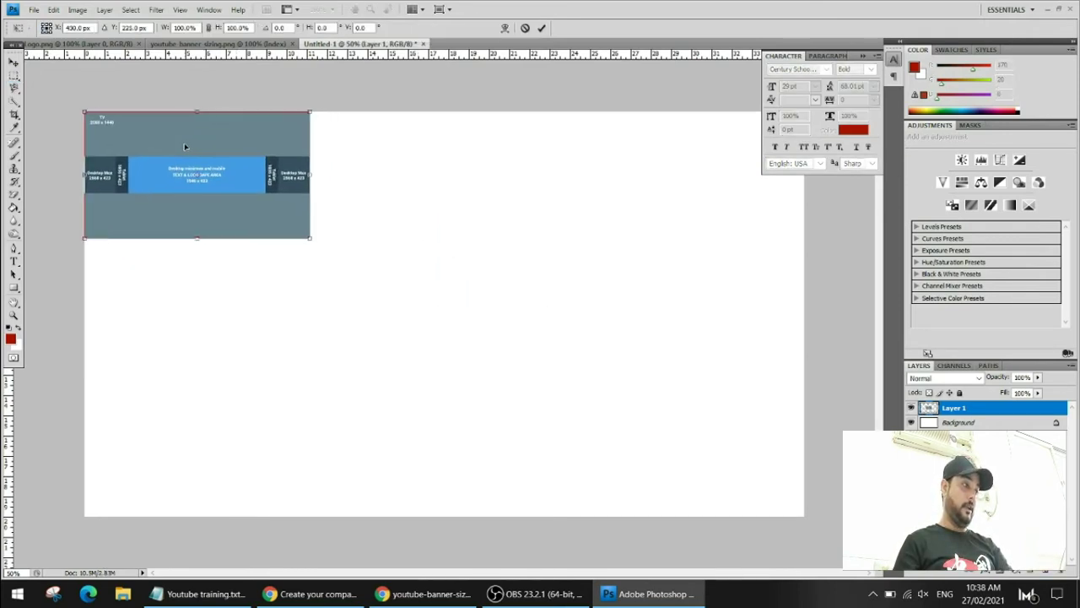
{"action": "left_click_drag", "start_coordinate": [312, 238], "coordinate": [807, 521]}
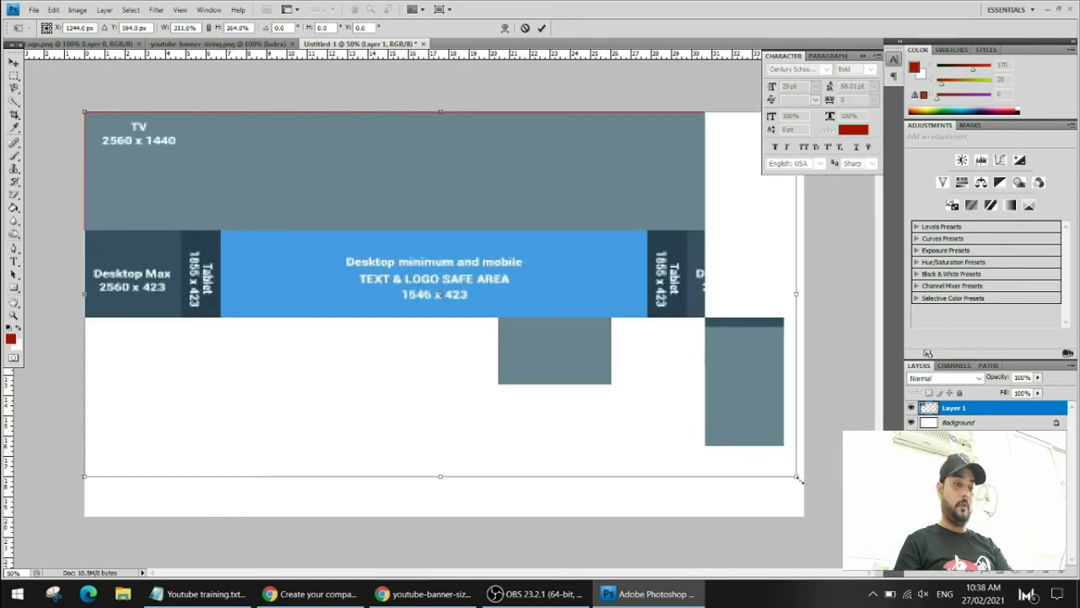
{"action": "left_click", "coordinate": [14, 64]}
{"action": "left_click", "coordinate": [481, 222]}
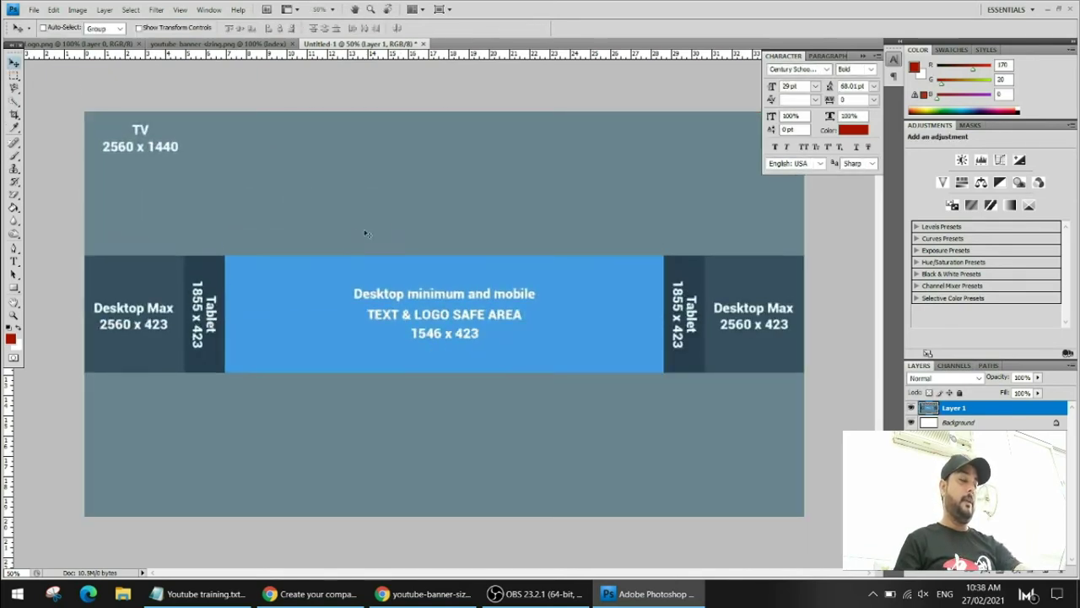
{"action": "left_click", "coordinate": [198, 43]}
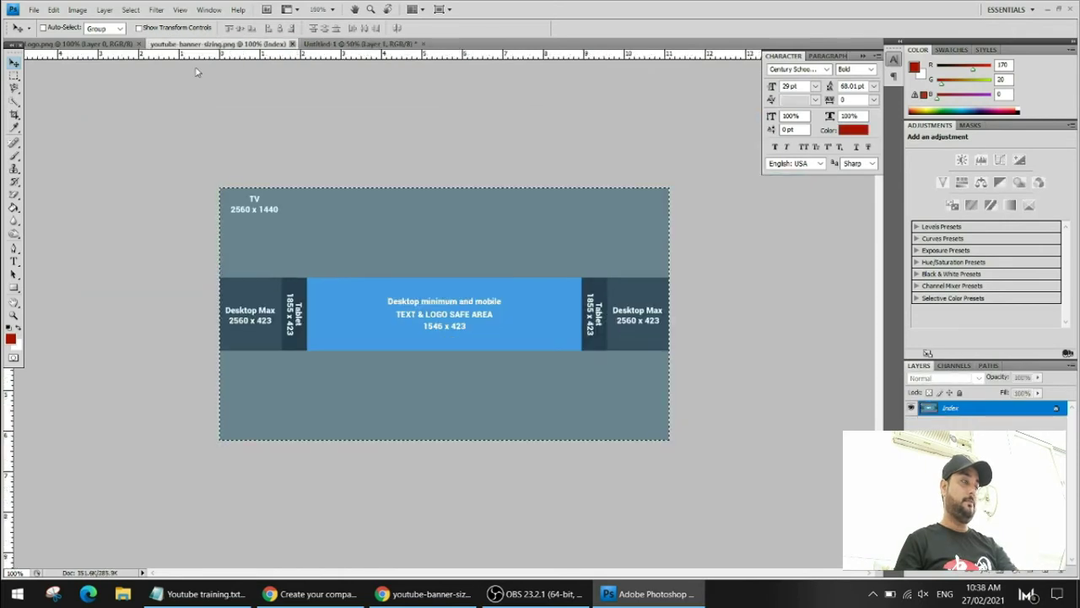
Paste the MTT logo onto a new layer in the banner document.
{"action": "left_click", "coordinate": [113, 44]}
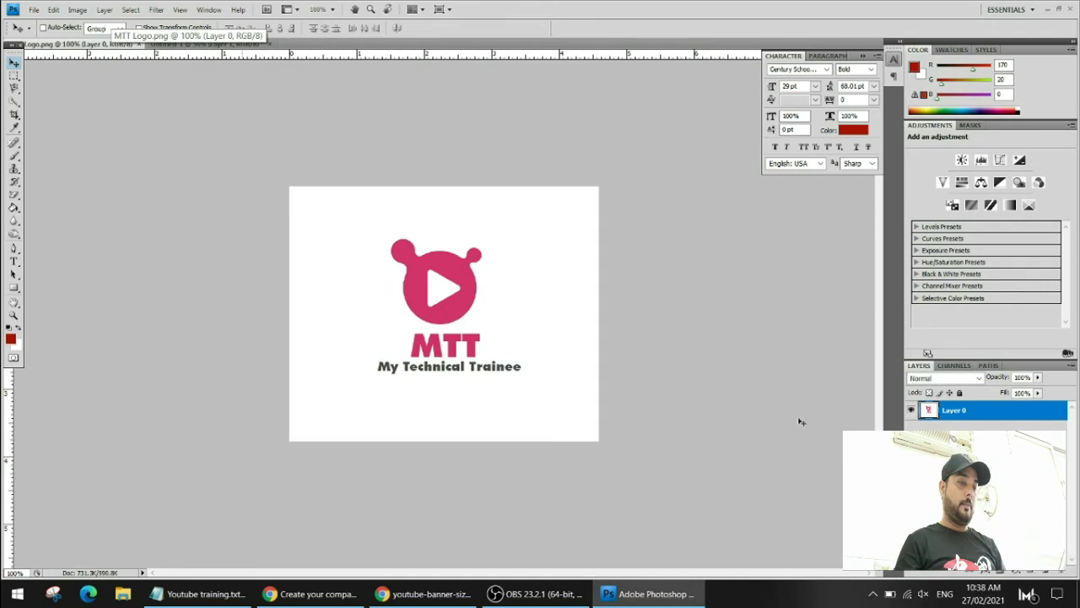
{"action": "left_click", "coordinate": [910, 409]}
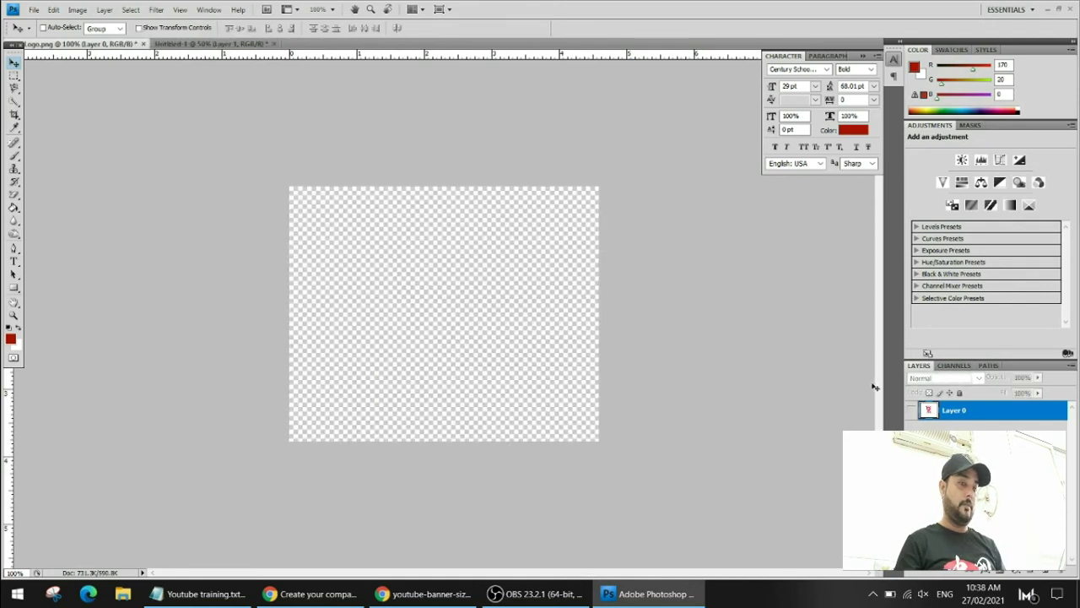
{"action": "left_click", "coordinate": [911, 409]}
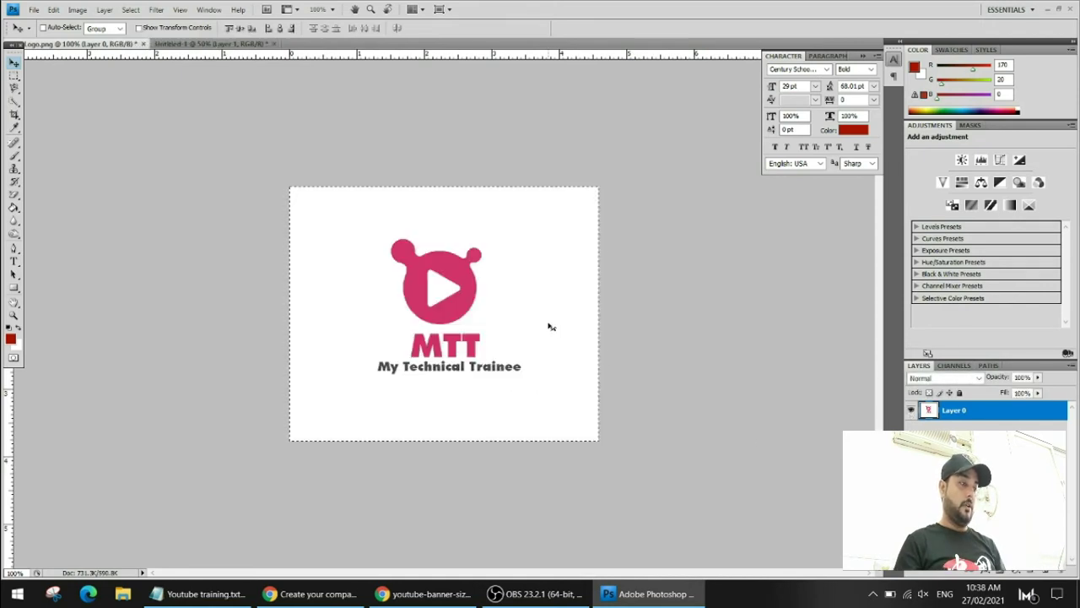
{"action": "left_click", "coordinate": [217, 44]}
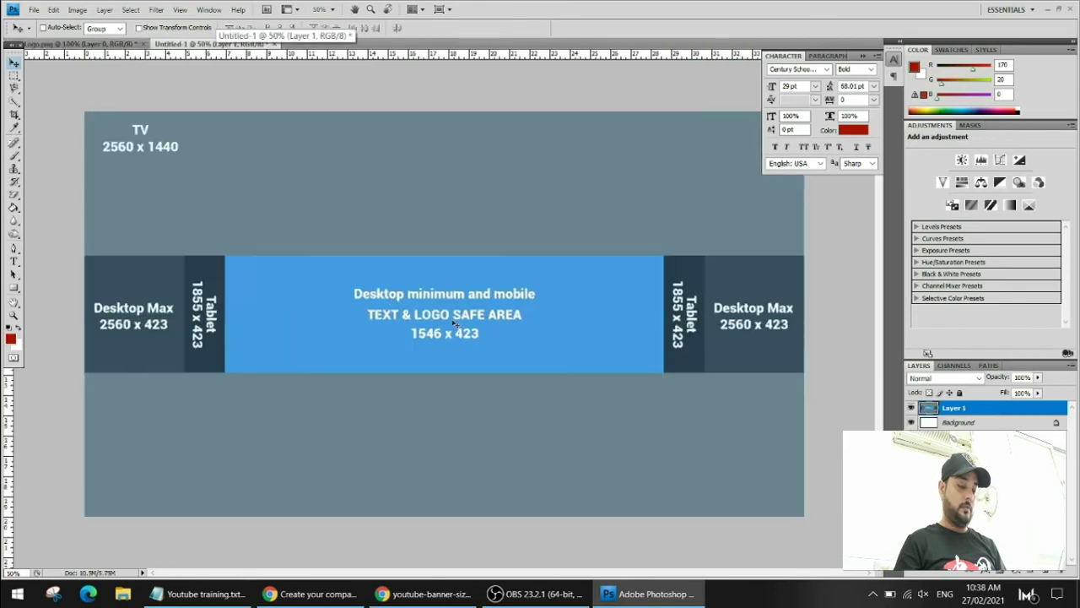
{"action": "key", "text": "ctrl+shift+alt+n"}
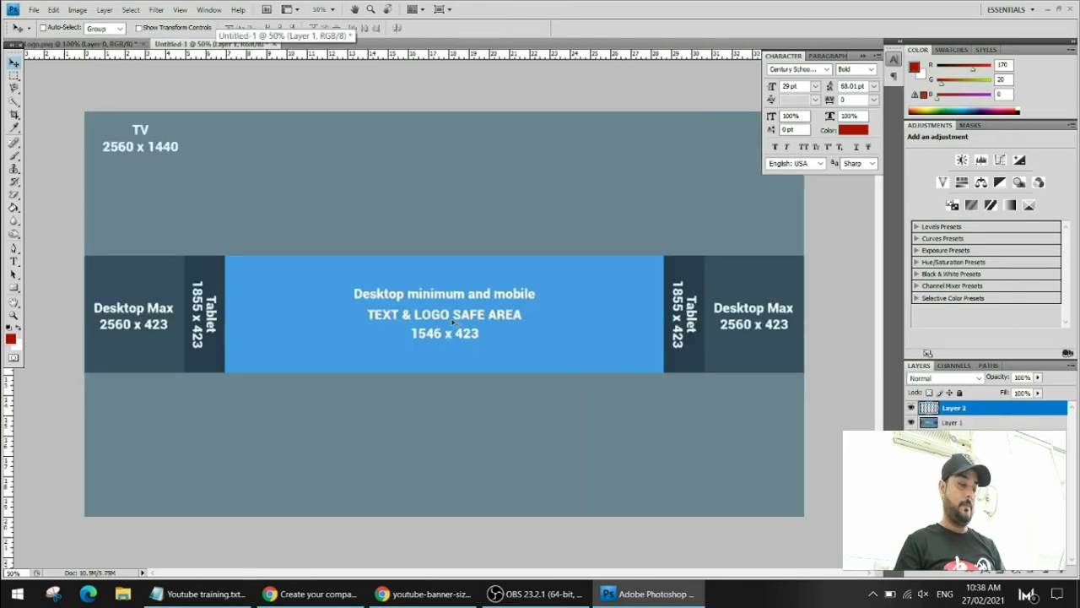
{"action": "key", "text": "ctrl+v"}
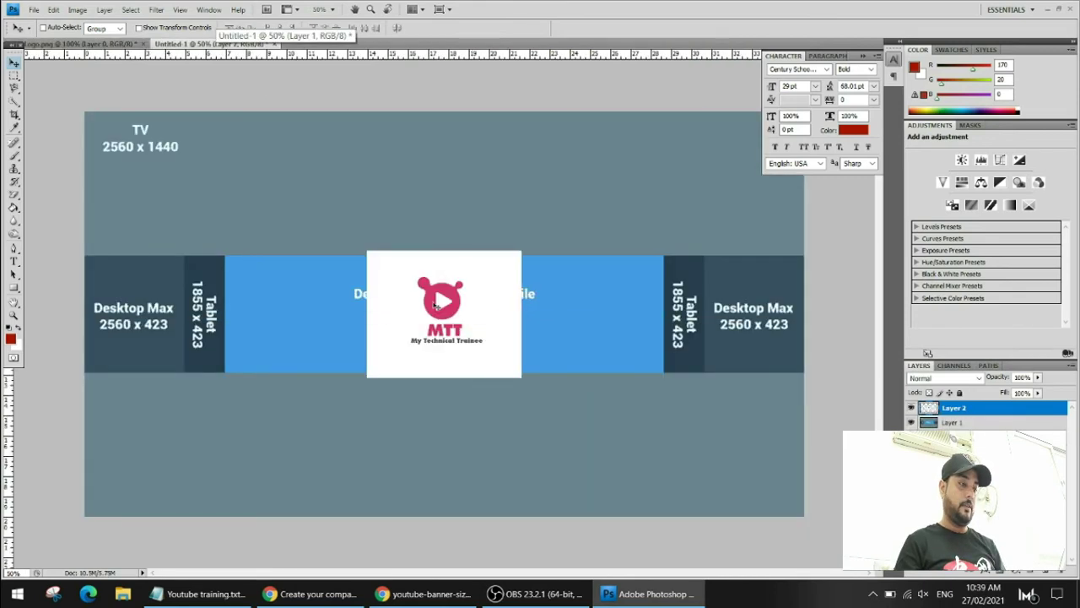
Remove the logo's white background with the Magic Eraser.
{"action": "right_click", "coordinate": [10, 203]}
{"action": "left_click", "coordinate": [51, 211]}
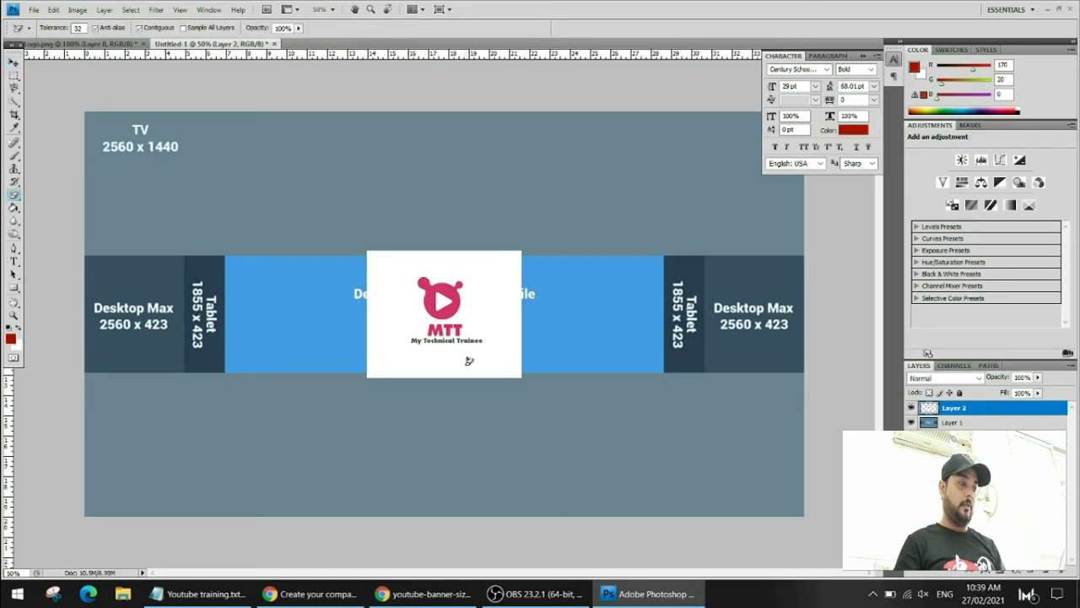
{"action": "left_click", "coordinate": [468, 357]}
{"action": "key", "text": "Delete"}
Move the logo to the left of the blue safe area and bring up the sketch photo.
{"action": "key", "text": "ctrl+t"}
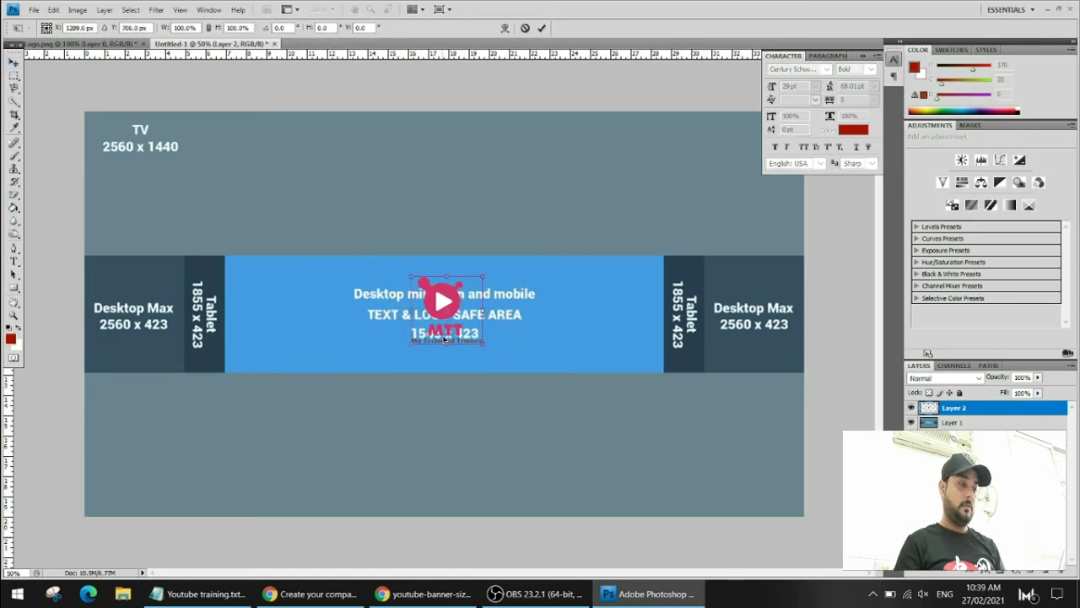
{"action": "mouse_move", "coordinate": [419, 300]}
{"action": "left_mouse_down"}
{"action": "mouse_move", "coordinate": [280, 298]}
{"action": "mouse_move", "coordinate": [282, 308]}
{"action": "left_mouse_up"}
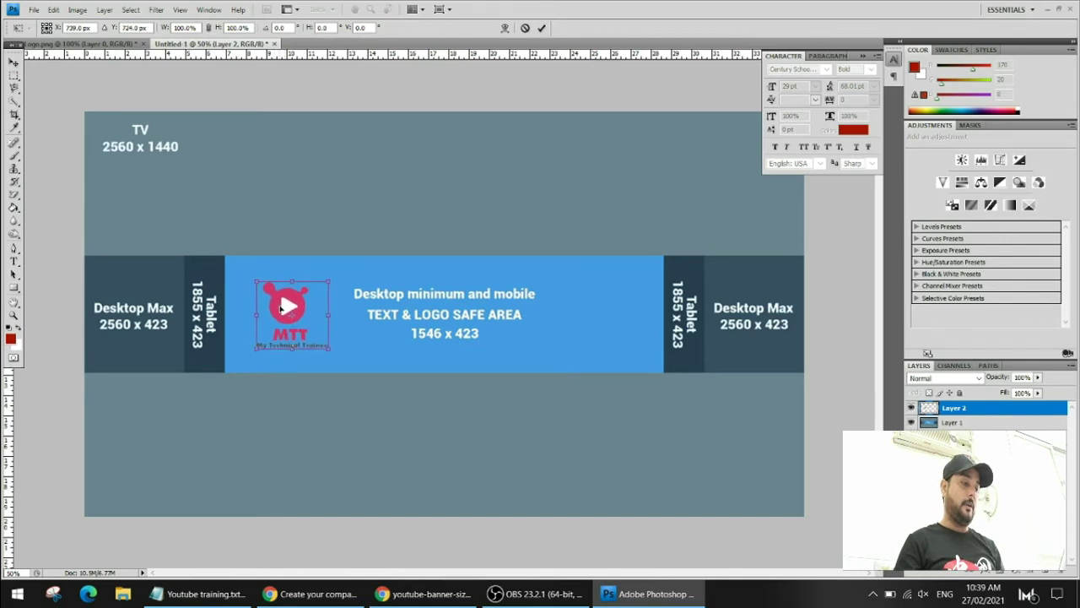
{"action": "left_click", "coordinate": [14, 63]}
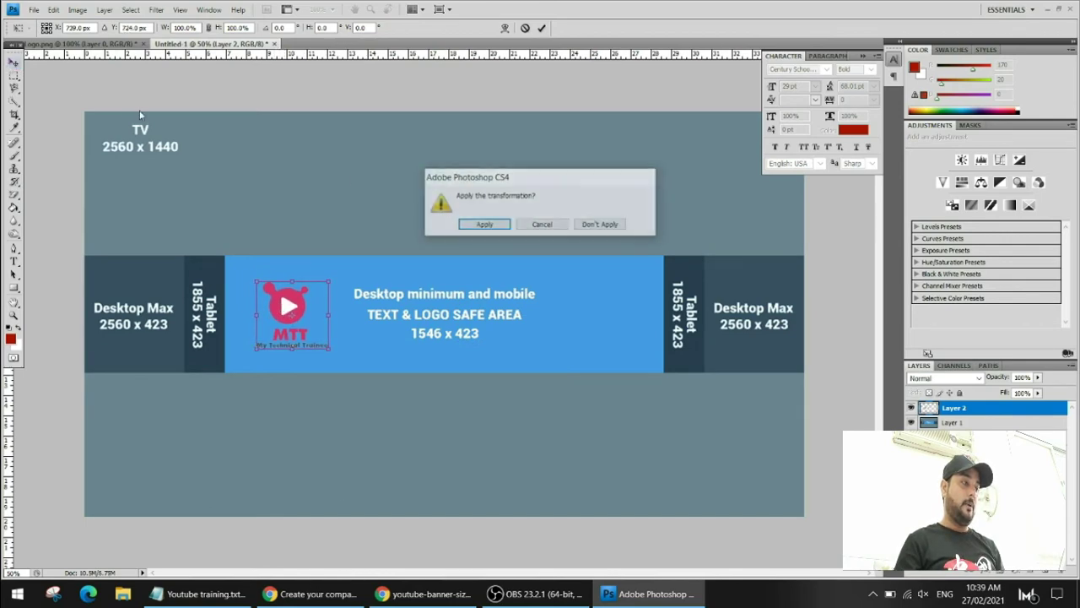
{"action": "left_click", "coordinate": [484, 224]}
{"action": "key", "text": "super+d"}
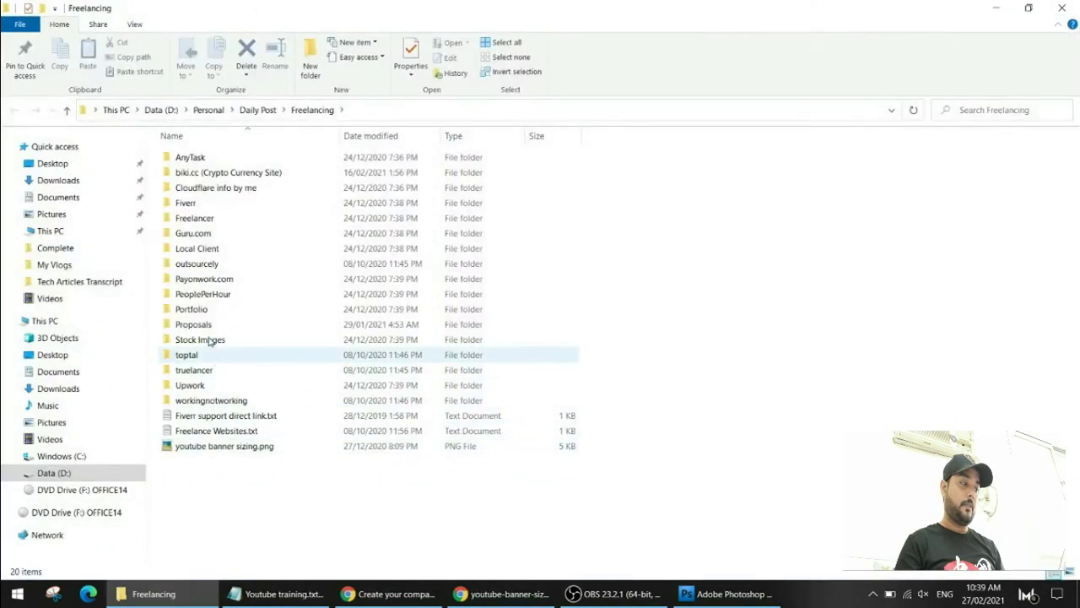
{"action": "left_click", "coordinate": [763, 589]}
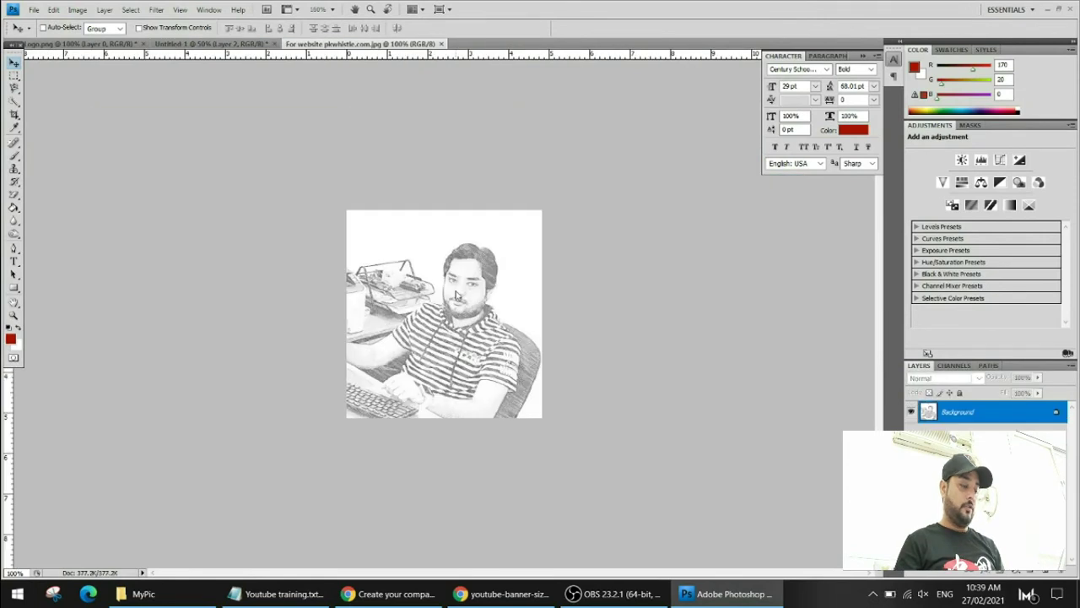
Paste the sketch photo into the banner, trying and undoing a Magic Eraser pass.
{"action": "key", "text": "ctrl+a"}
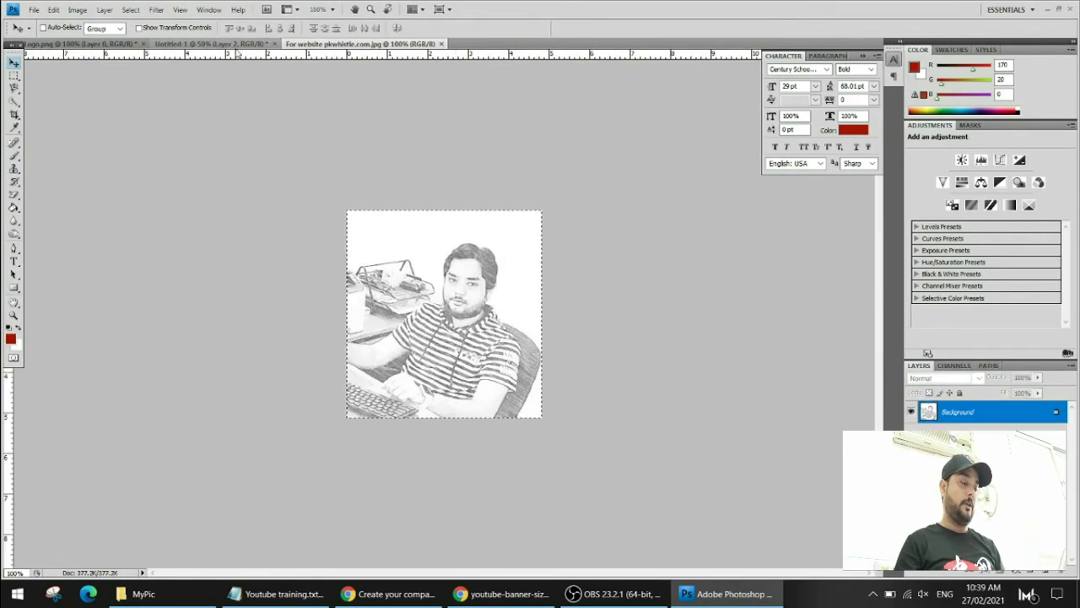
{"action": "left_click", "coordinate": [240, 45]}
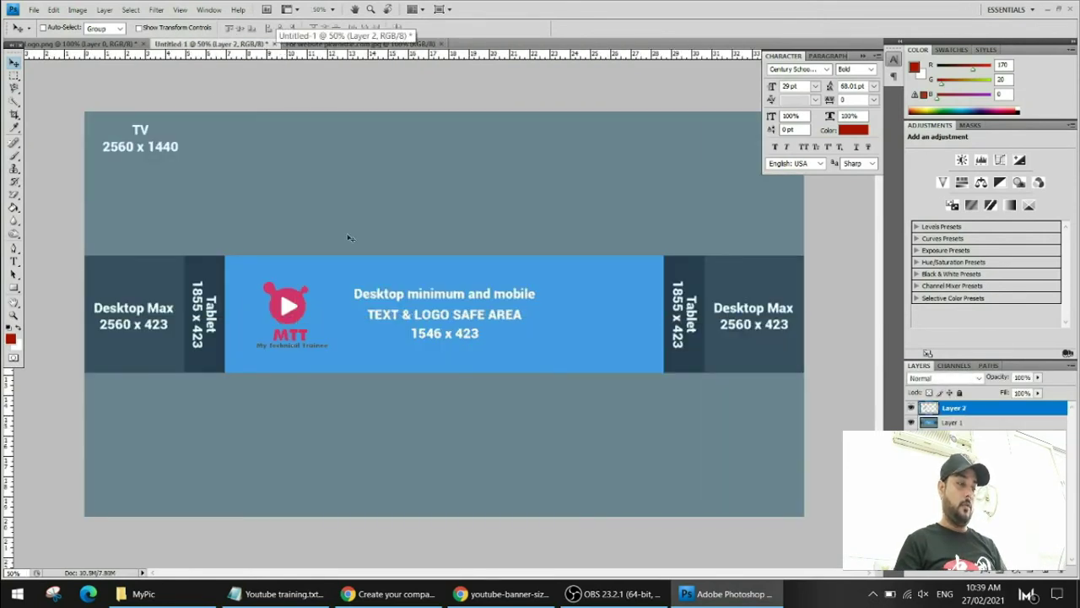
{"action": "key", "text": "ctrl+v"}
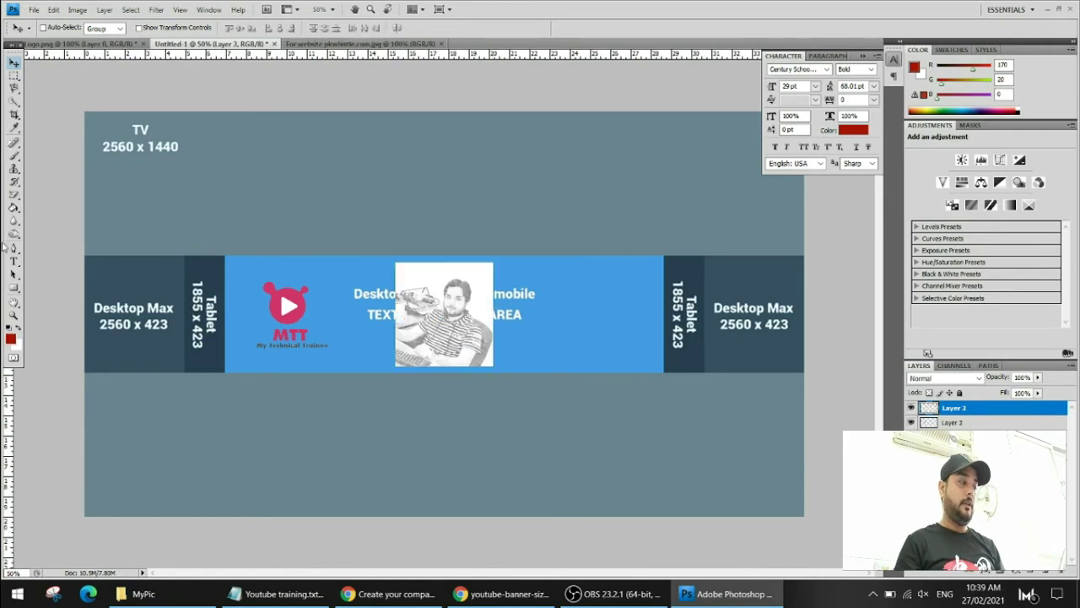
{"action": "left_click", "coordinate": [13, 194]}
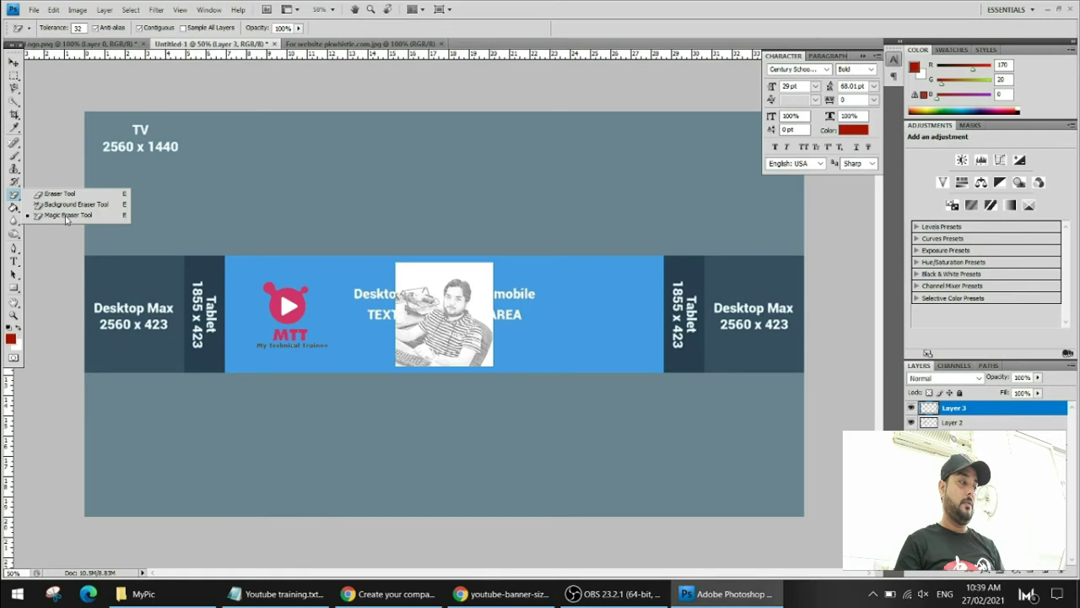
{"action": "left_click", "coordinate": [66, 216]}
{"action": "left_click", "coordinate": [481, 287]}
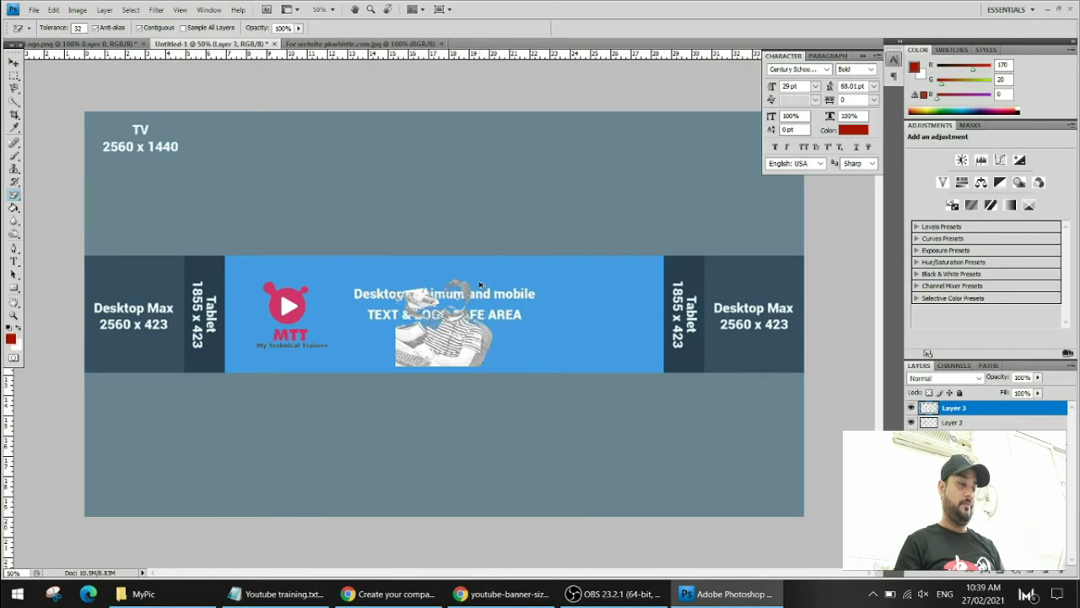
{"action": "key", "text": "ctrl+z"}
Shift the sketch photo to the right end of the blue band and draw a text box.
{"action": "left_click", "coordinate": [13, 64]}
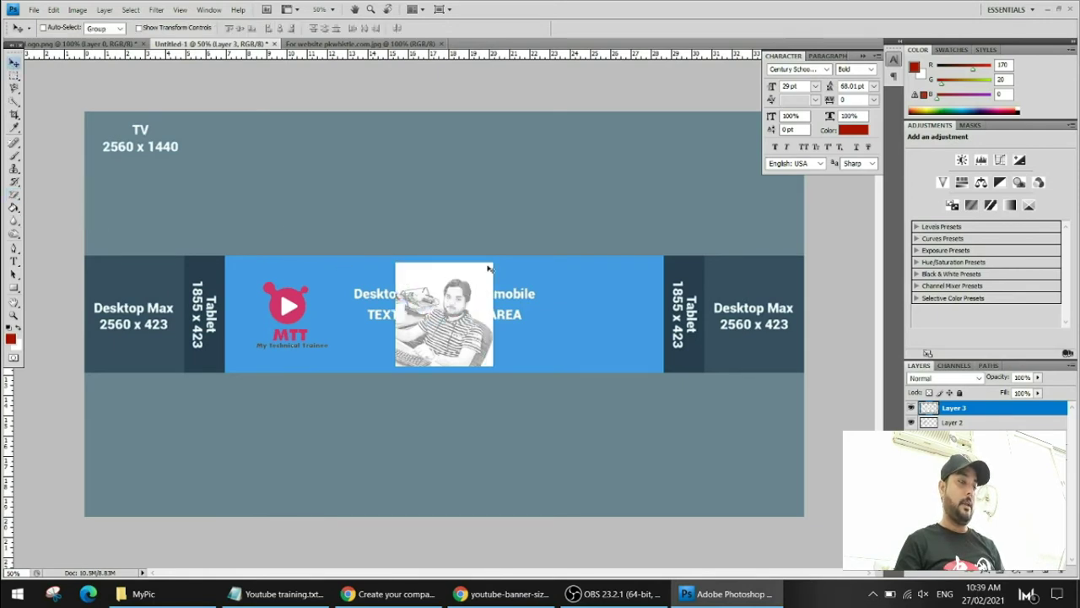
{"action": "left_click_drag", "start_coordinate": [465, 332], "coordinate": [610, 332]}
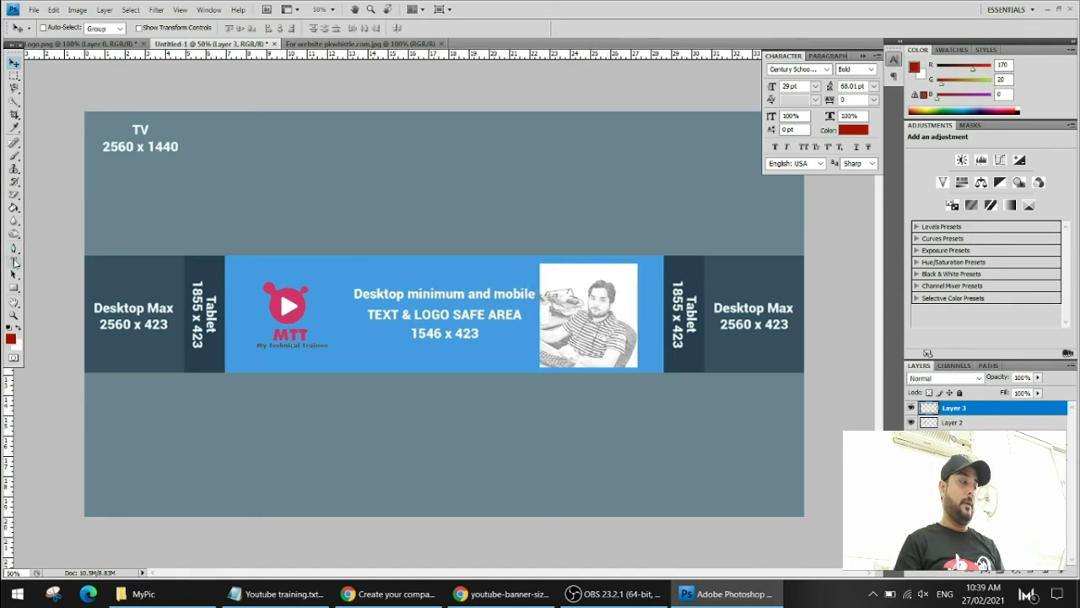
{"action": "left_click", "coordinate": [14, 261]}
{"action": "left_click_drag", "start_coordinate": [627, 324], "coordinate": [711, 359]}
{"action": "type", "text": "My Technical Tra"}
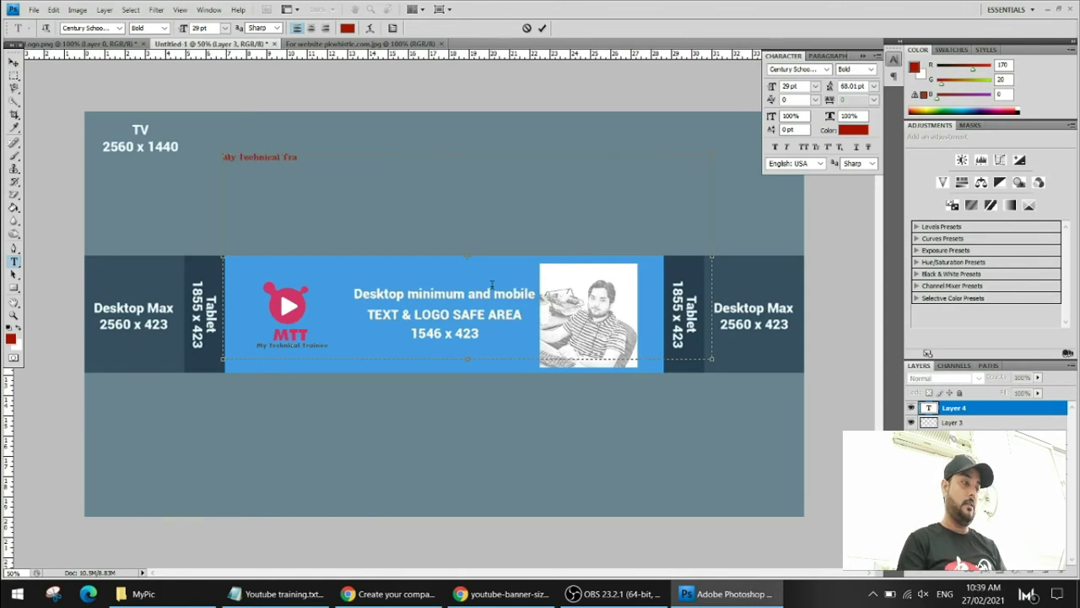
Finish the 'My Technical Trainee' title, enlarge its font size, and nudge it into place.
{"action": "type", "text": "inee"}
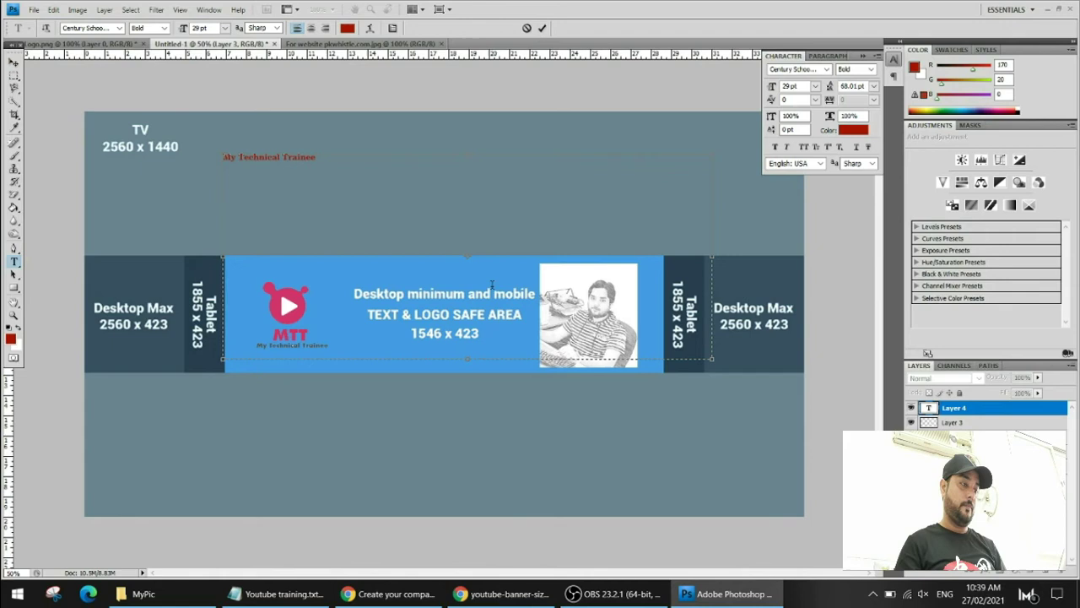
{"action": "key", "text": "ctrl+a"}
{"action": "left_click", "coordinate": [196, 28]}
{"action": "scroll", "coordinate": [196, 28], "scroll_direction": "up", "scroll_amount": 8}
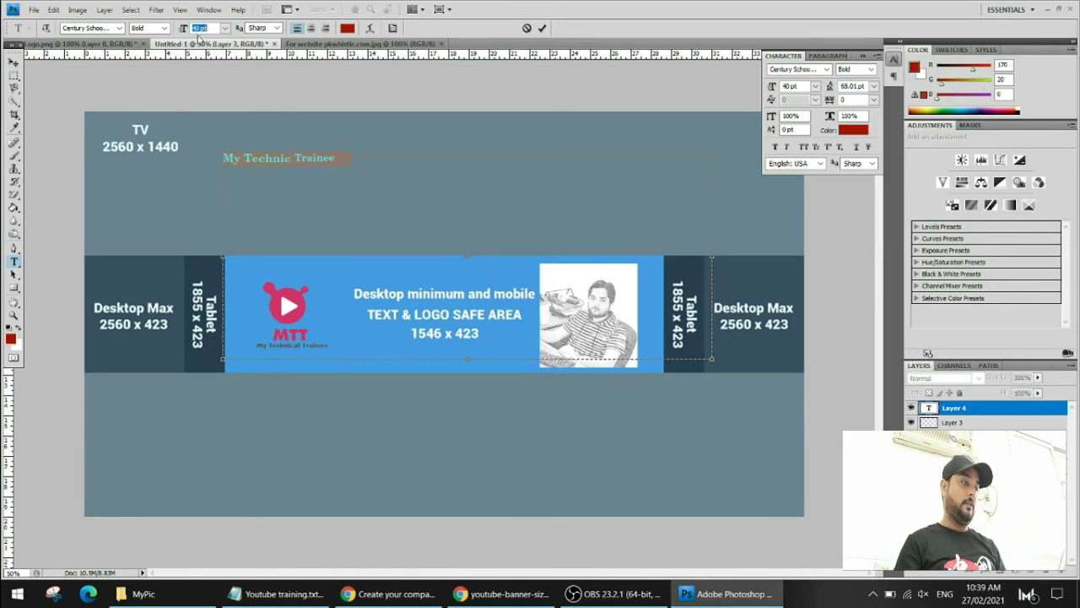
{"action": "scroll", "coordinate": [198, 32], "scroll_direction": "up", "scroll_amount": 10}
{"action": "scroll", "coordinate": [199, 31], "scroll_direction": "up", "scroll_amount": 2}
{"action": "scroll", "coordinate": [199, 31], "scroll_direction": "up", "scroll_amount": 7}
{"action": "scroll", "coordinate": [199, 31], "scroll_direction": "up", "scroll_amount": 8}
{"action": "left_click", "coordinate": [12, 63]}
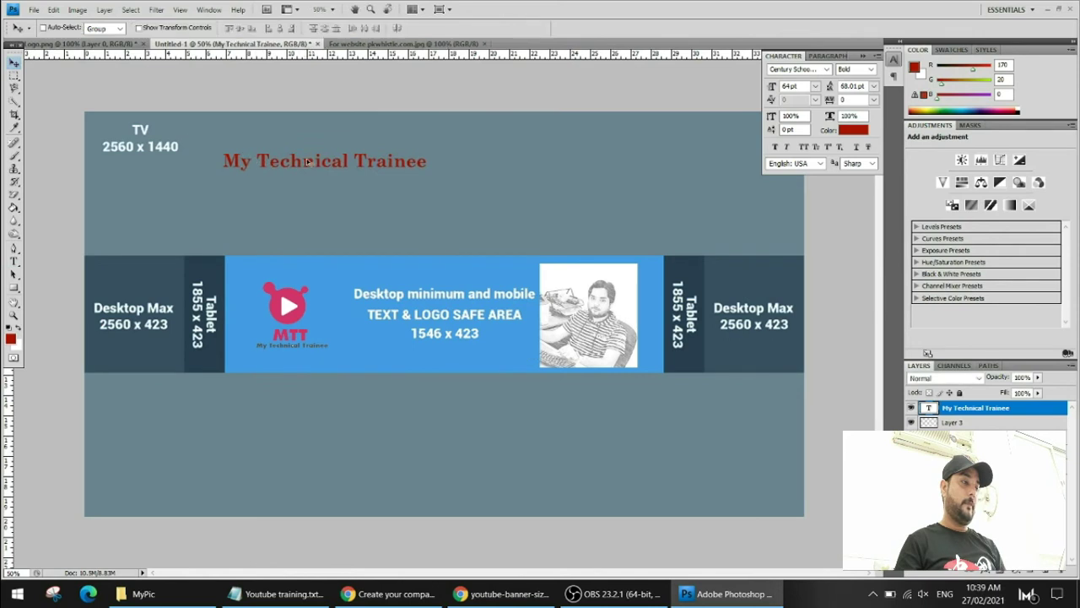
{"action": "left_click_drag", "start_coordinate": [181, 165], "coordinate": [188, 172]}
Add the phone-number line, prefixed with 'Ph:' and with its space replaced by a hyphen.
{"action": "left_click", "coordinate": [14, 262]}
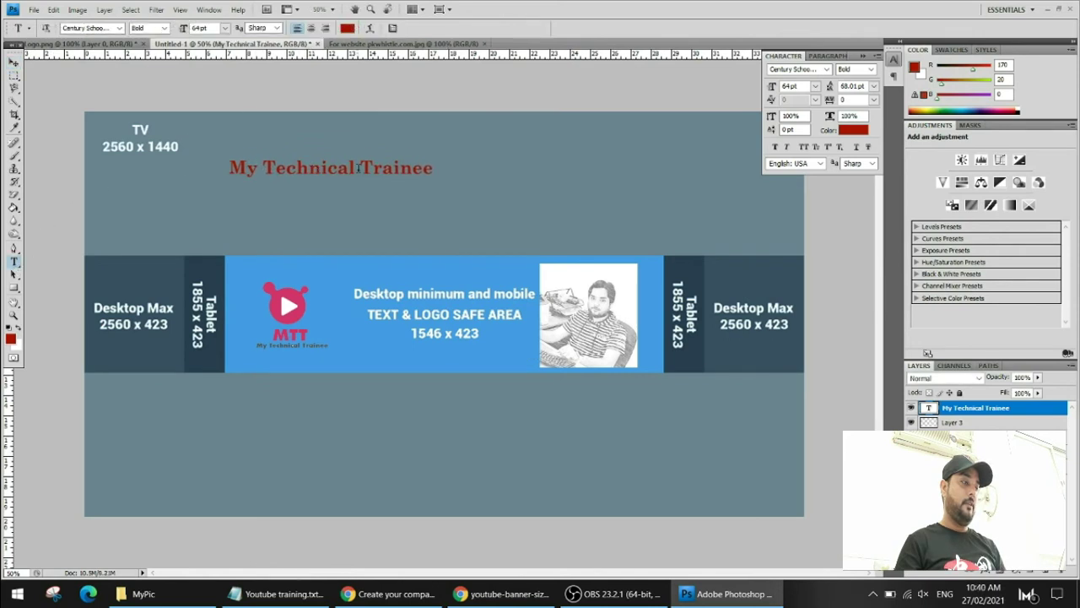
{"action": "left_click", "coordinate": [436, 166]}
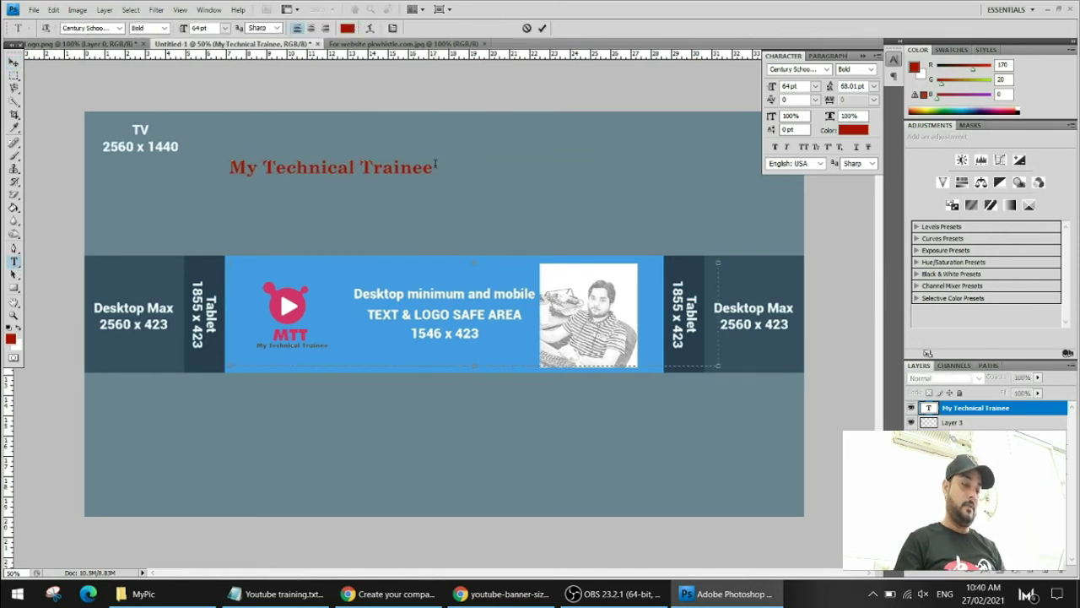
{"action": "type", "text": "1774"}
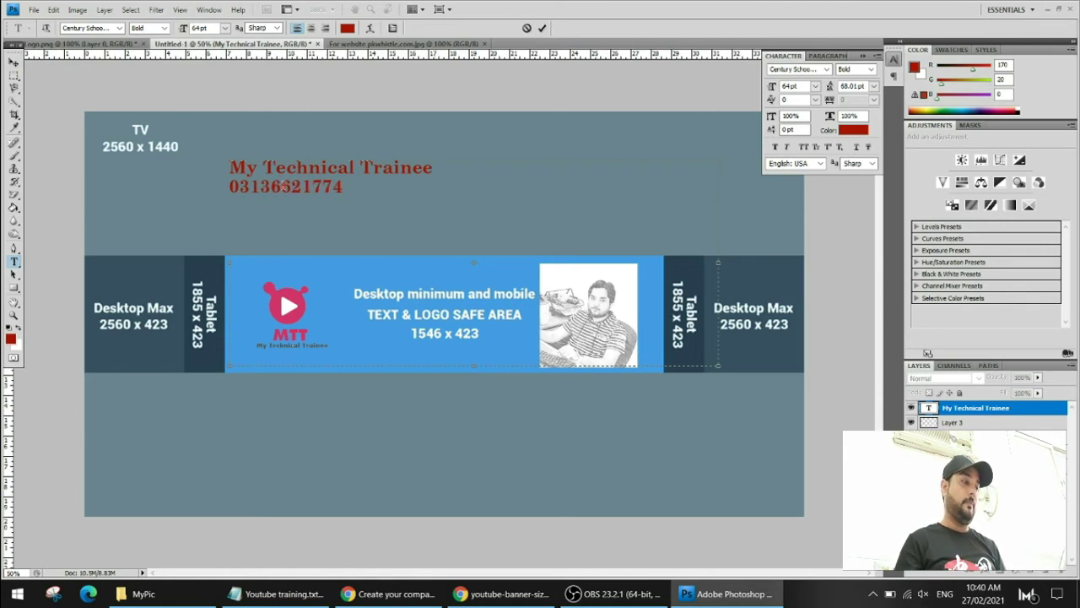
{"action": "left_click", "coordinate": [273, 187]}
{"action": "left_click", "coordinate": [231, 188]}
{"action": "type", "text": "Ph:"}
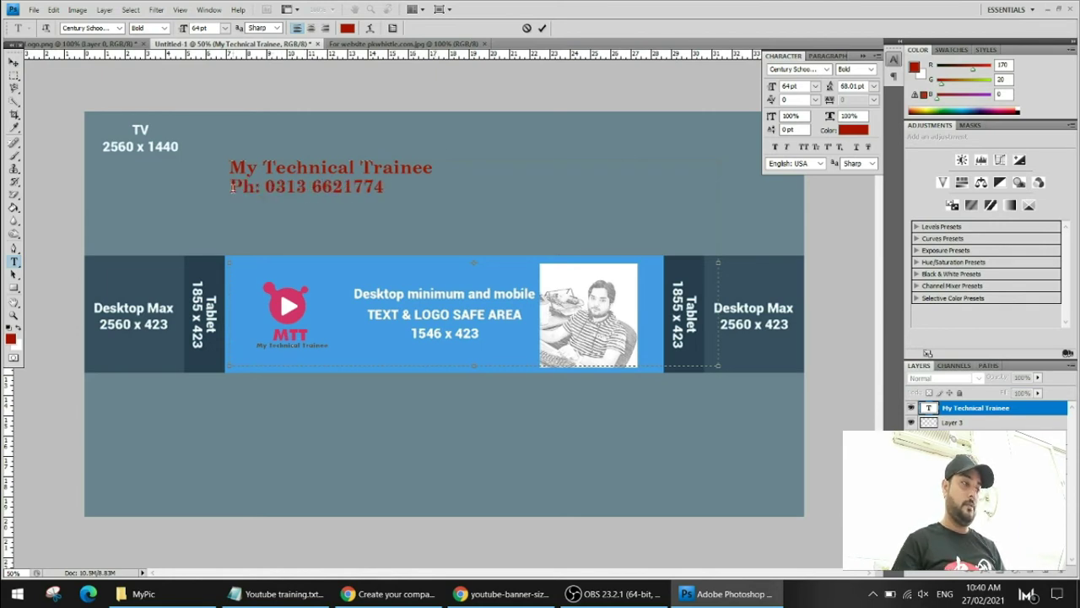
{"action": "left_click", "coordinate": [306, 187]}
{"action": "key", "text": "BackSpace"}
{"action": "type", "text": "-"}
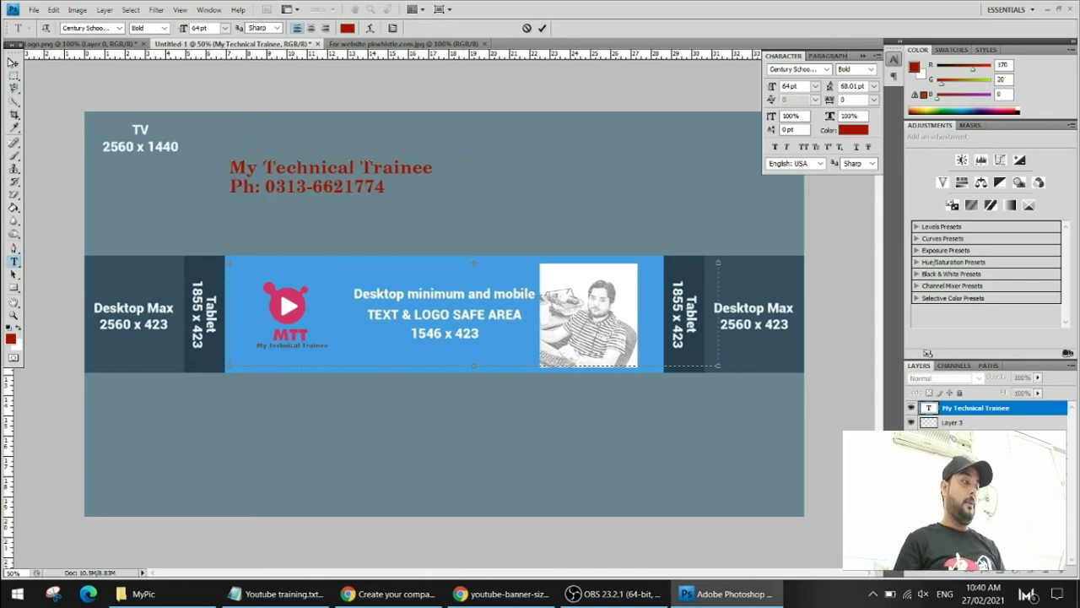
Move the red title text onto the blue band beside the logo.
{"action": "left_click", "coordinate": [14, 62]}
{"action": "left_click_drag", "start_coordinate": [338, 212], "coordinate": [437, 353]}
{"action": "key", "text": "Up"}
{"action": "key", "text": "Up"}
{"action": "key", "text": "Up"}
{"action": "key", "text": "Up"}
{"action": "key", "text": "Up"}
{"action": "key", "text": "Up"}
{"action": "key", "text": "Up"}
{"action": "key", "text": "Up"}
{"action": "key", "text": "Up"}
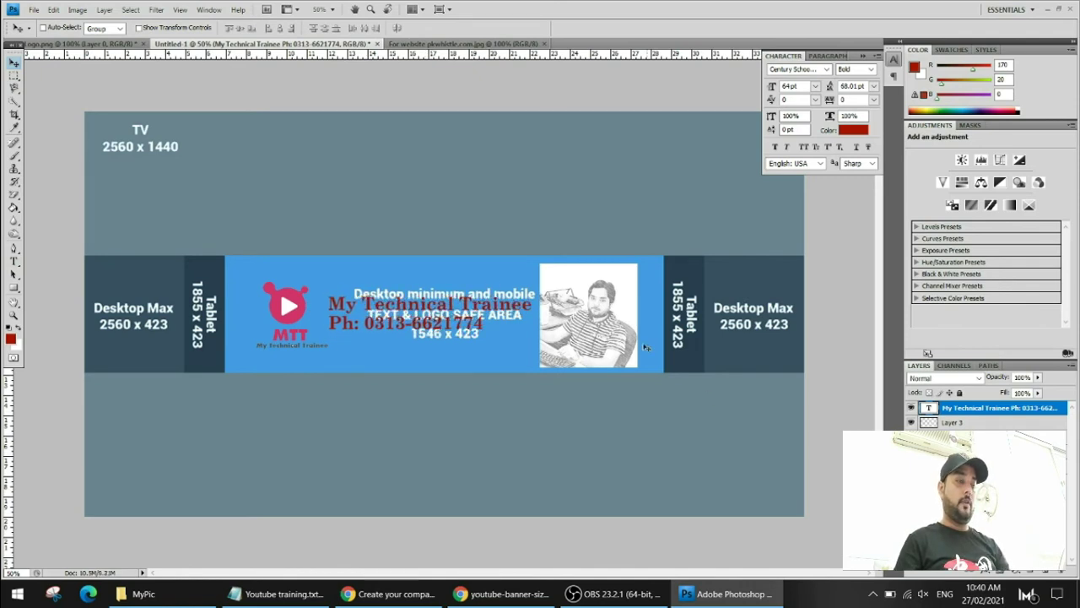
Hide the Layer 1 sizing-guide template so only the logo, text and photo remain.
{"action": "left_click", "coordinate": [910, 436]}
{"action": "left_click", "coordinate": [910, 436]}
{"action": "left_click", "coordinate": [970, 436]}
{"action": "left_click", "coordinate": [910, 436]}
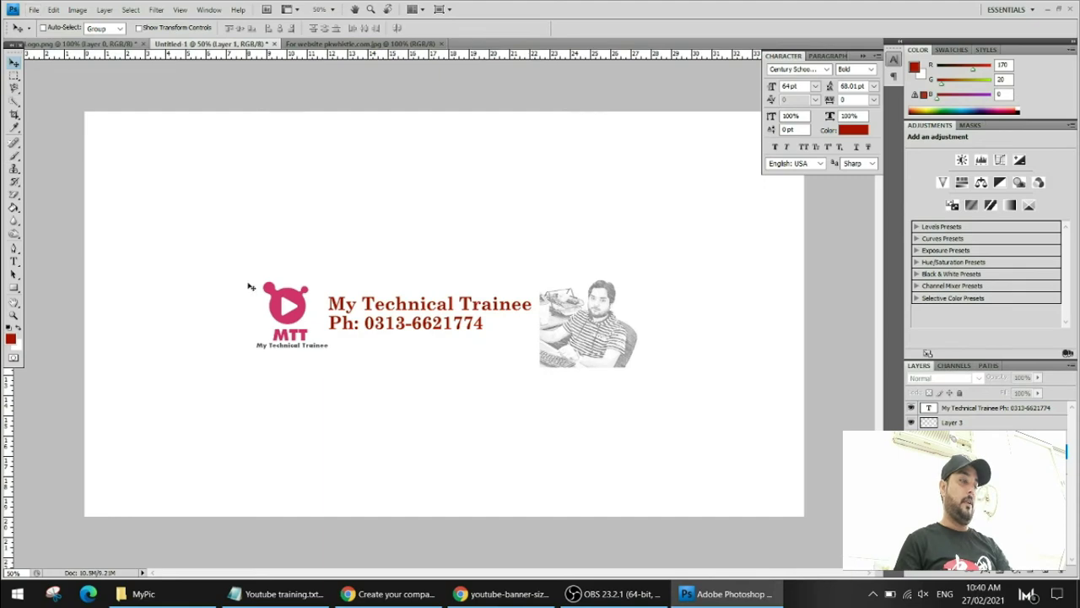
{"action": "left_click", "coordinate": [34, 11]}
{"action": "left_click", "coordinate": [51, 198]}
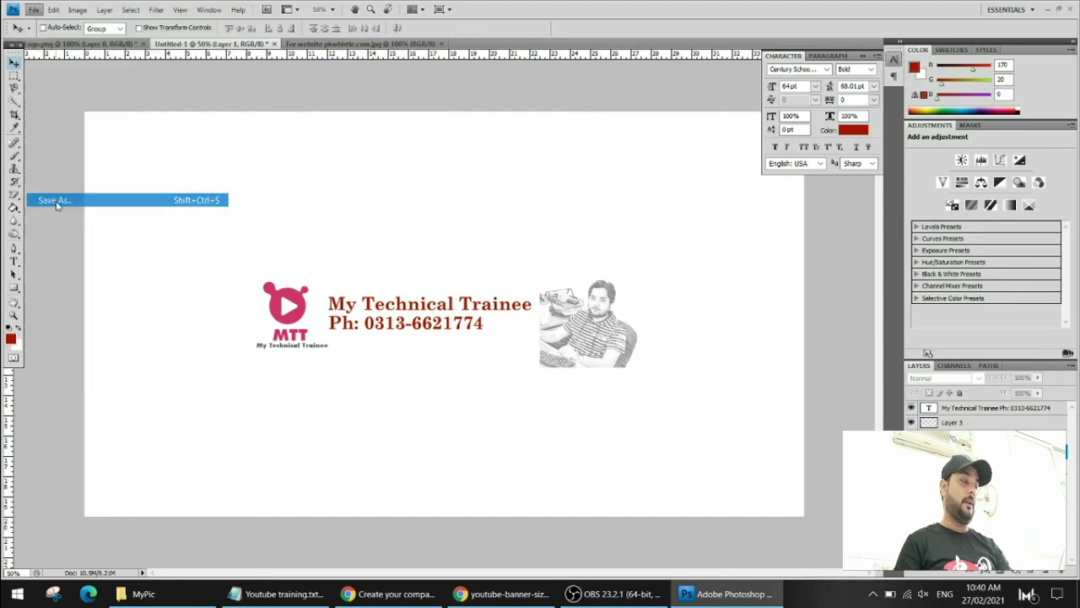
Save the banner as the PNG file 'Cover Art' with default PNG options.
{"action": "type", "text": "Cove"}
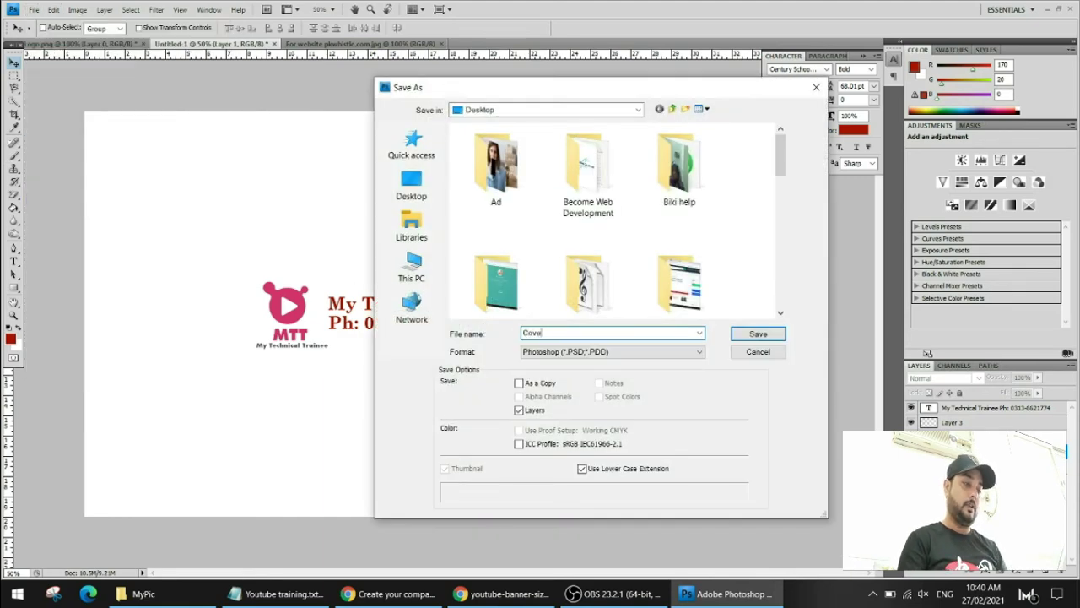
{"action": "type", "text": "r Art"}
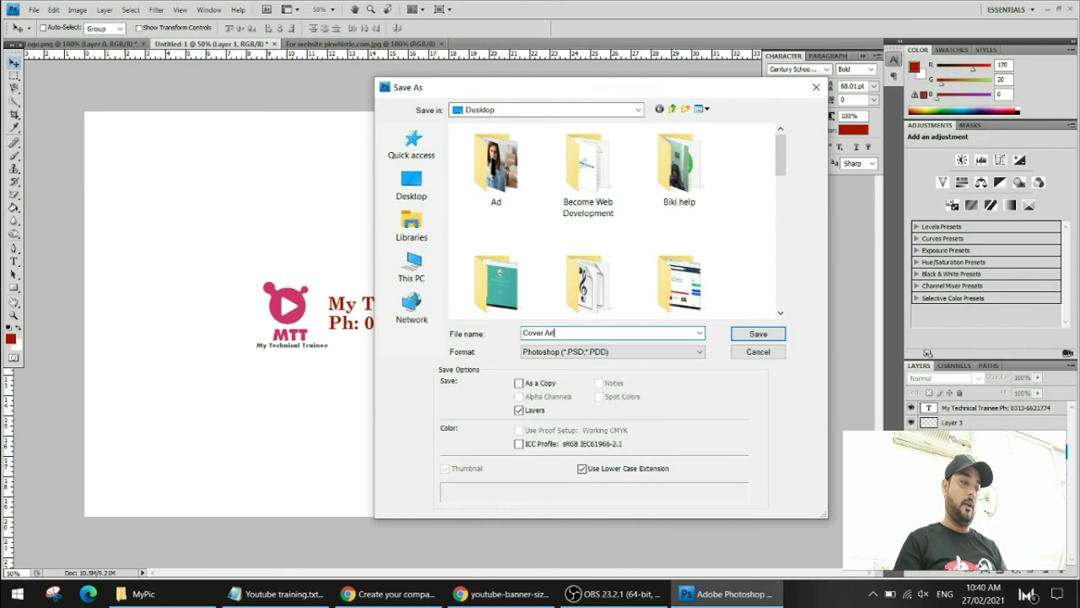
{"action": "left_click", "coordinate": [553, 351]}
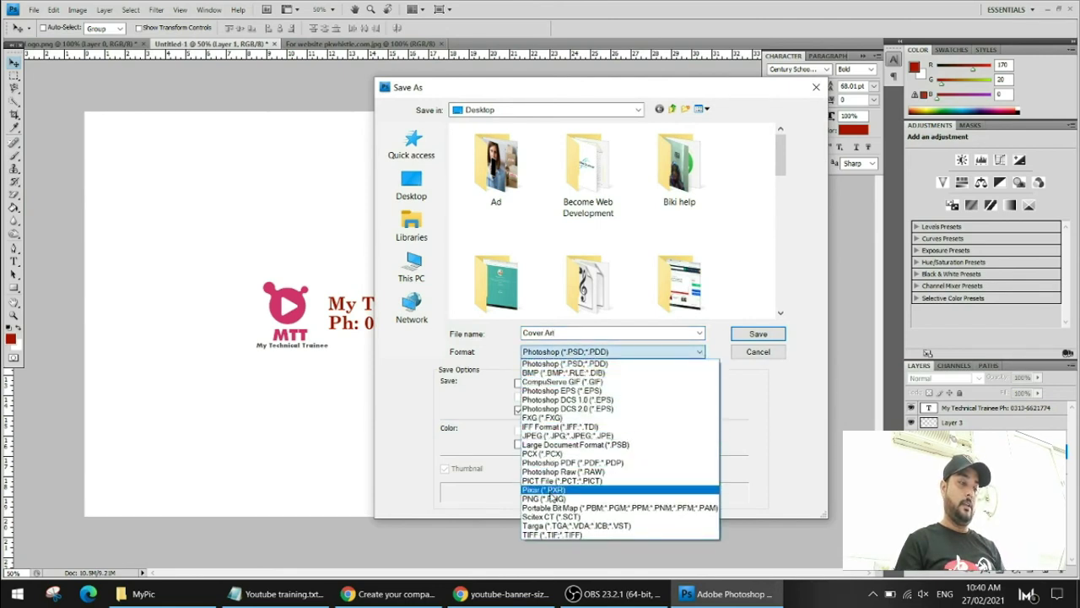
{"action": "left_click", "coordinate": [543, 498]}
{"action": "left_click", "coordinate": [758, 333]}
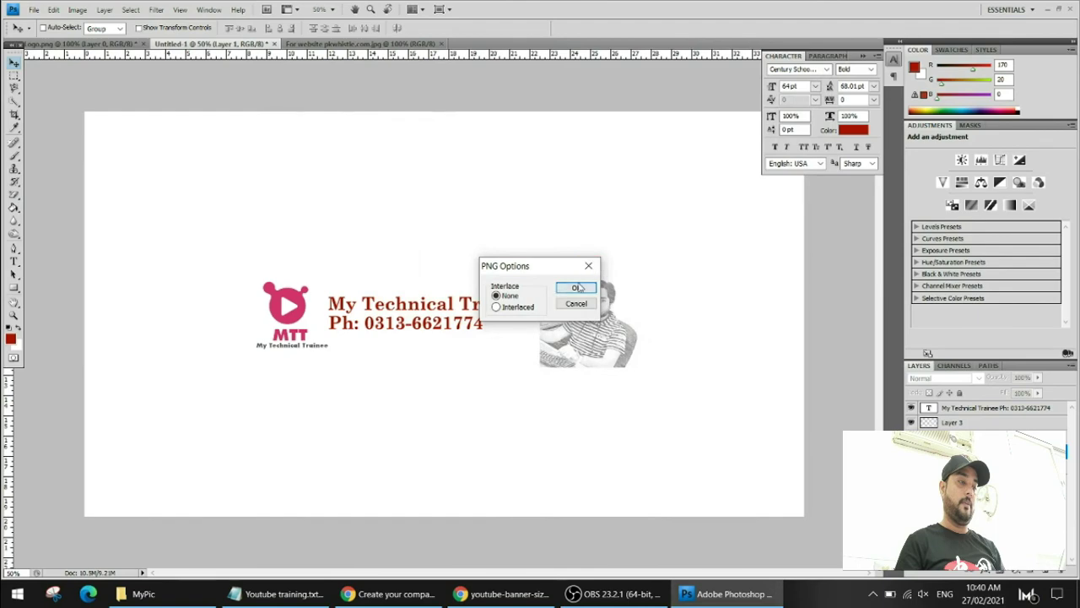
{"action": "left_click", "coordinate": [574, 287]}
{"action": "left_click", "coordinate": [523, 593]}
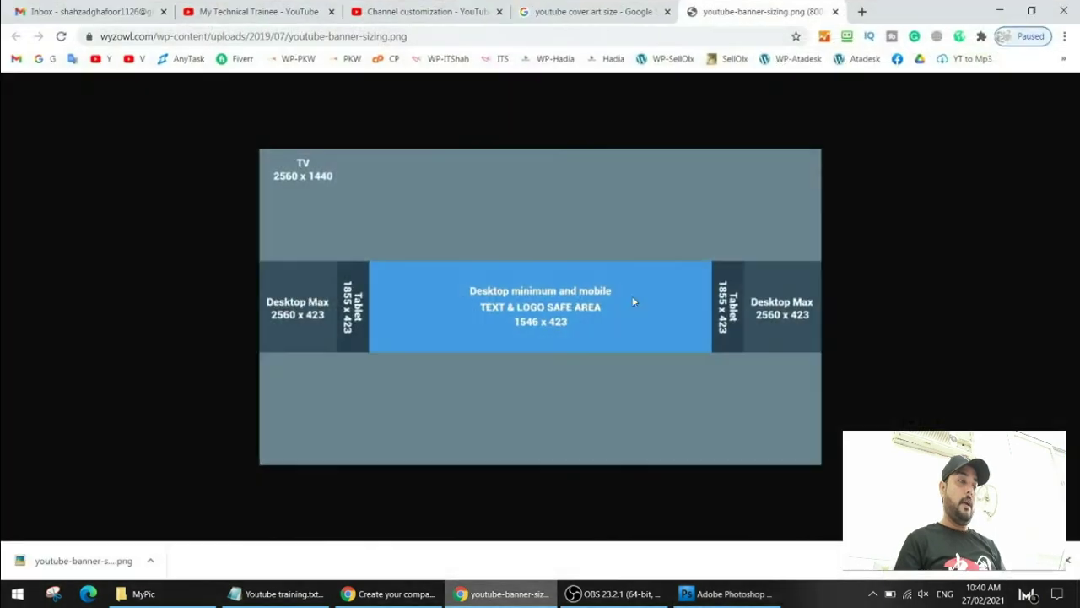
Close the banner sizing and Google search tabs, returning to YouTube Studio's Branding page.
{"action": "left_click", "coordinate": [834, 11]}
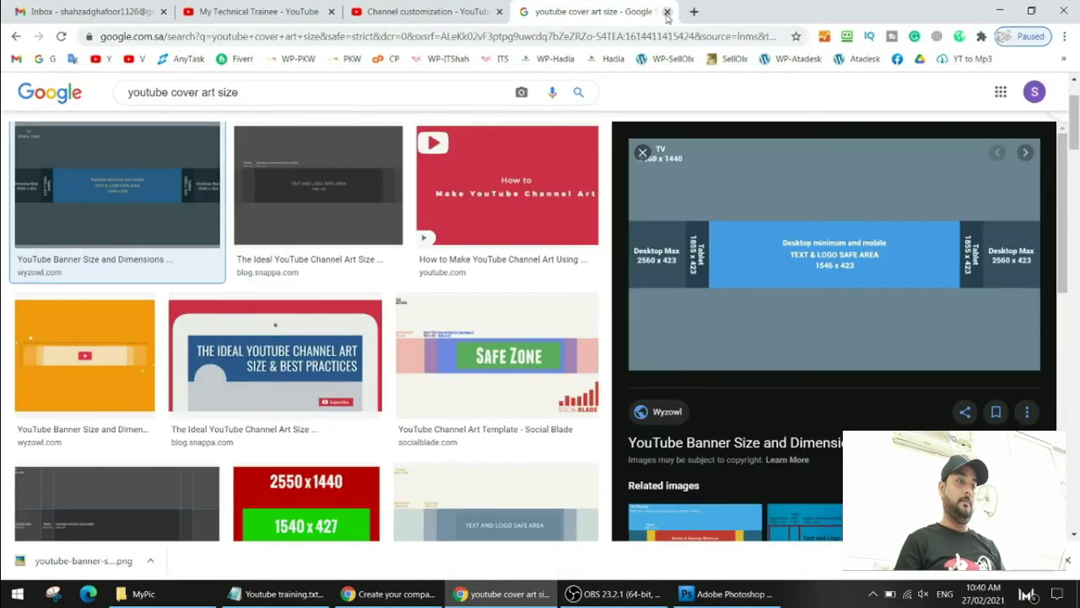
{"action": "left_click", "coordinate": [666, 11]}
{"action": "scroll", "coordinate": [455, 371], "scroll_direction": "down", "scroll_amount": 1}
{"action": "scroll", "coordinate": [456, 371], "scroll_direction": "down", "scroll_amount": 1}
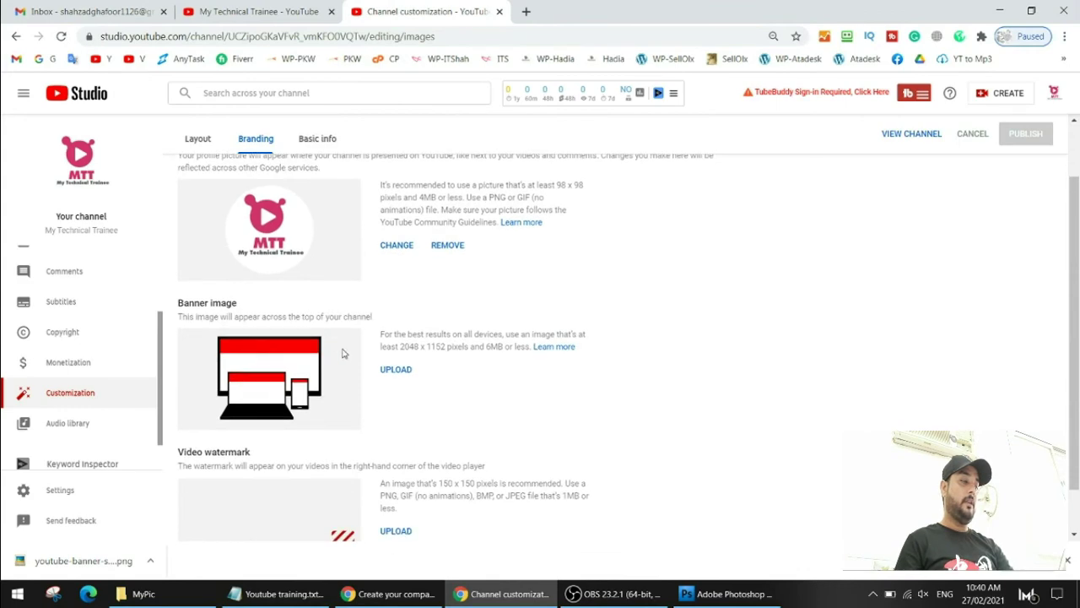
Upload Cover Art.png as the channel's banner image.
{"action": "left_click", "coordinate": [396, 370]}
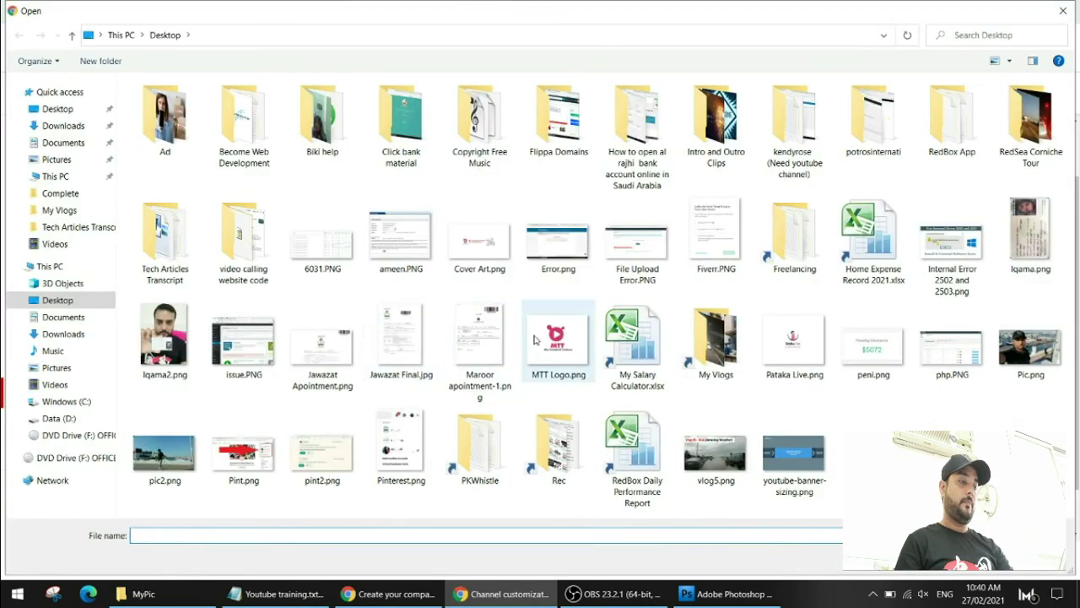
{"action": "left_click", "coordinate": [479, 241]}
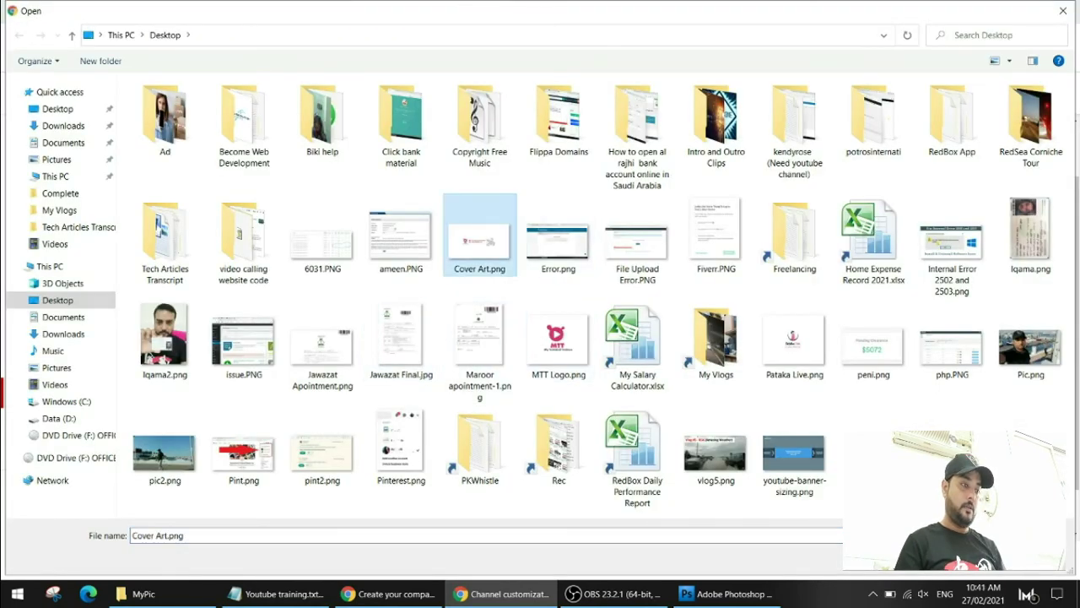
{"action": "key", "text": "Return"}
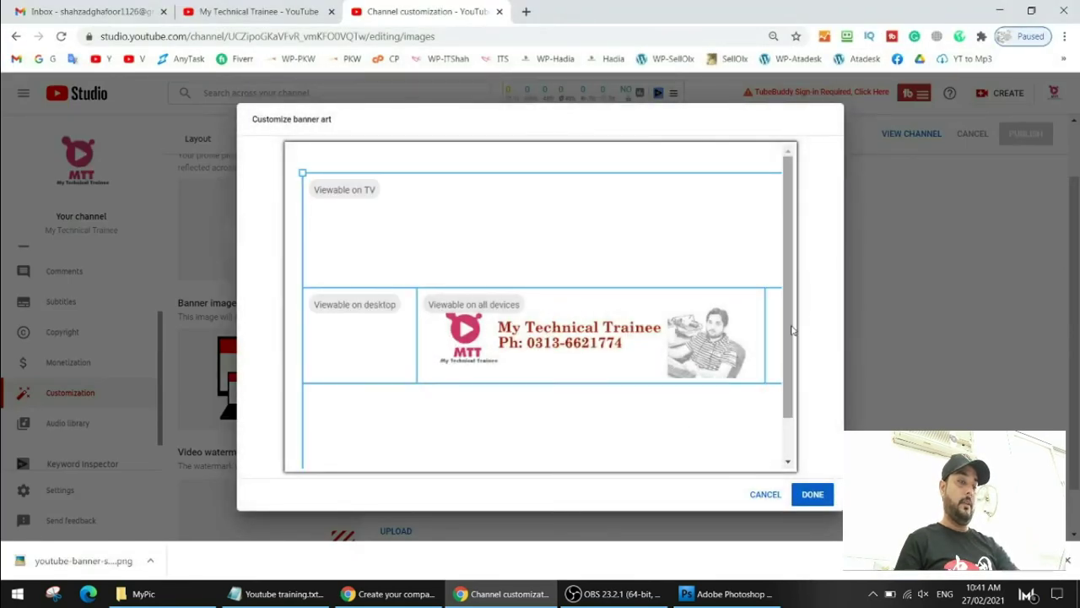
Adjust the banner crop box to the full banner area and accept it.
{"action": "scroll", "coordinate": [792, 423], "scroll_direction": "down", "scroll_amount": 1}
{"action": "left_click_drag", "start_coordinate": [792, 431], "coordinate": [776, 383]}
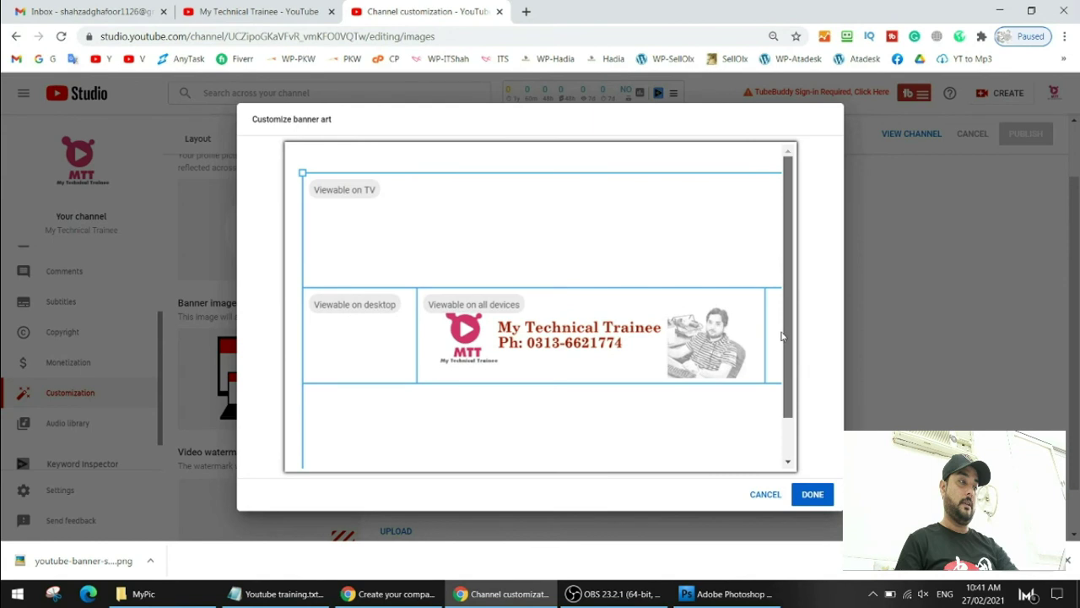
{"action": "left_click_drag", "start_coordinate": [304, 172], "coordinate": [422, 295]}
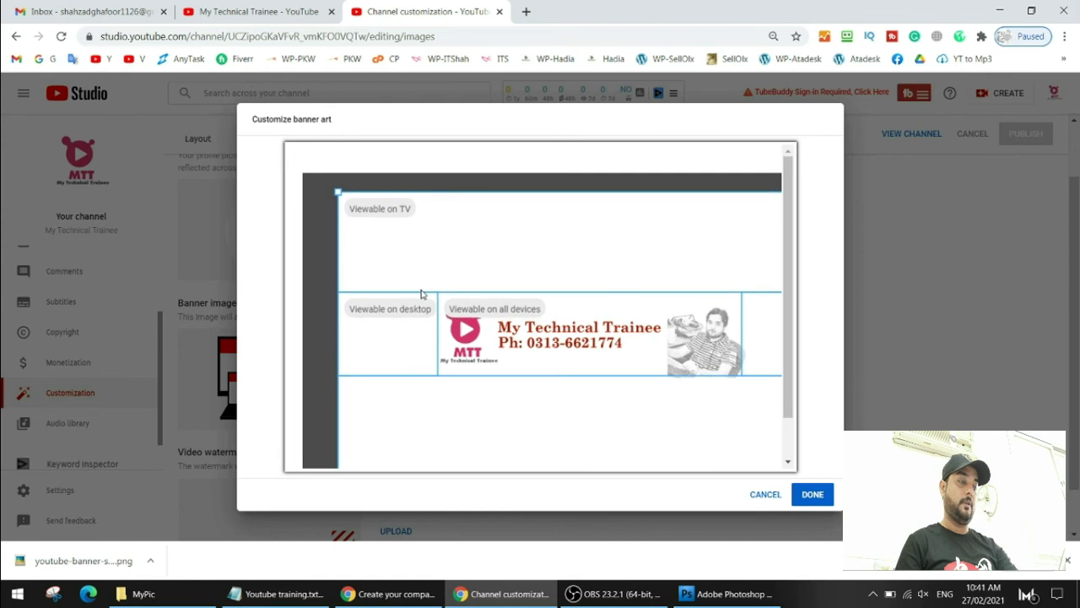
{"action": "left_click_drag", "start_coordinate": [422, 295], "coordinate": [263, 159]}
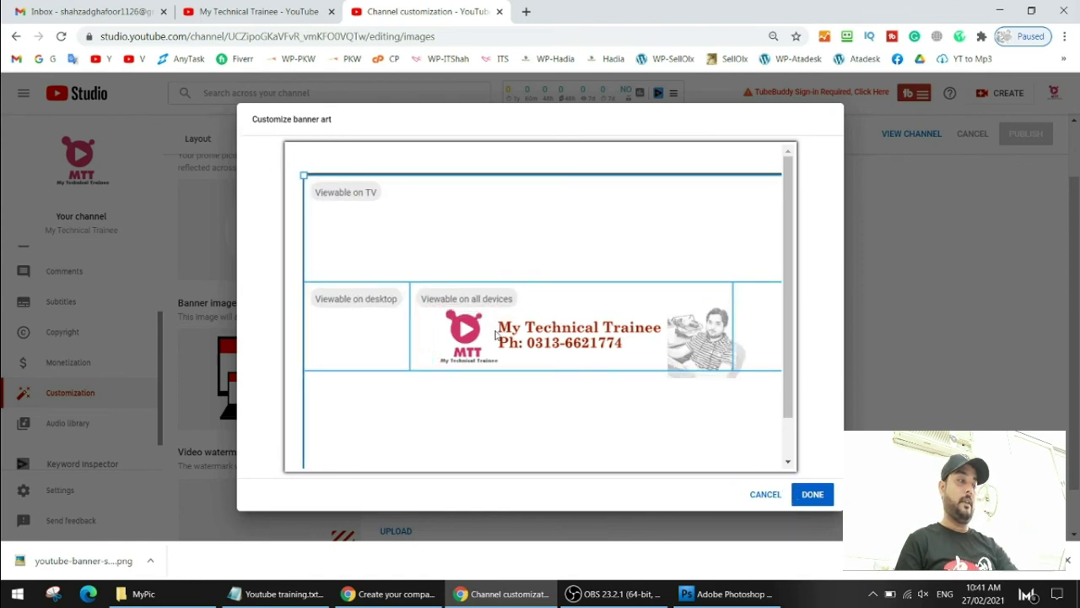
{"action": "left_click_drag", "start_coordinate": [244, 147], "coordinate": [302, 173]}
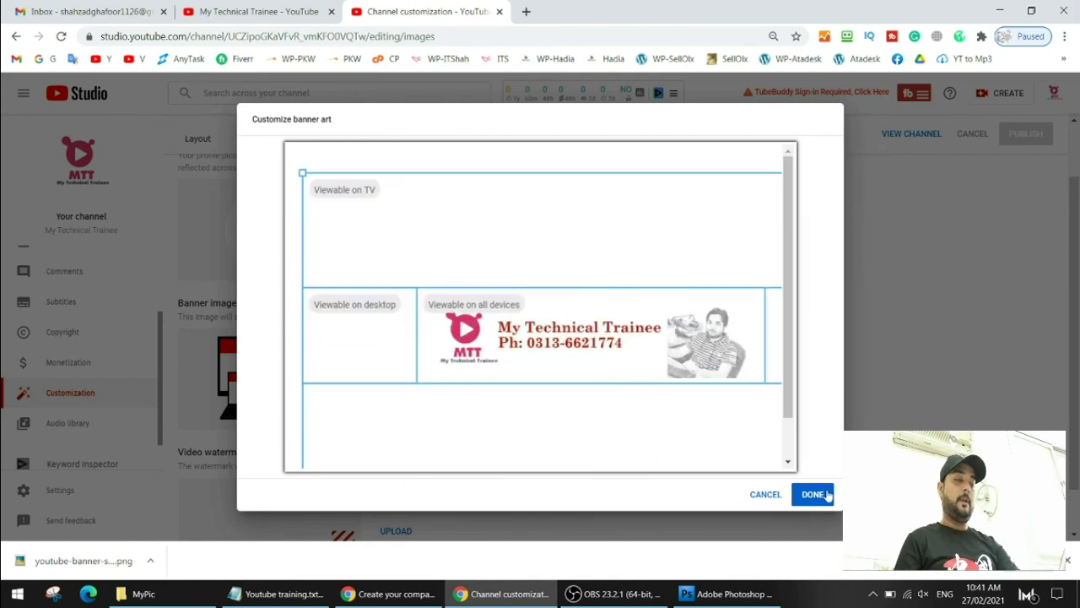
{"action": "left_click", "coordinate": [812, 494]}
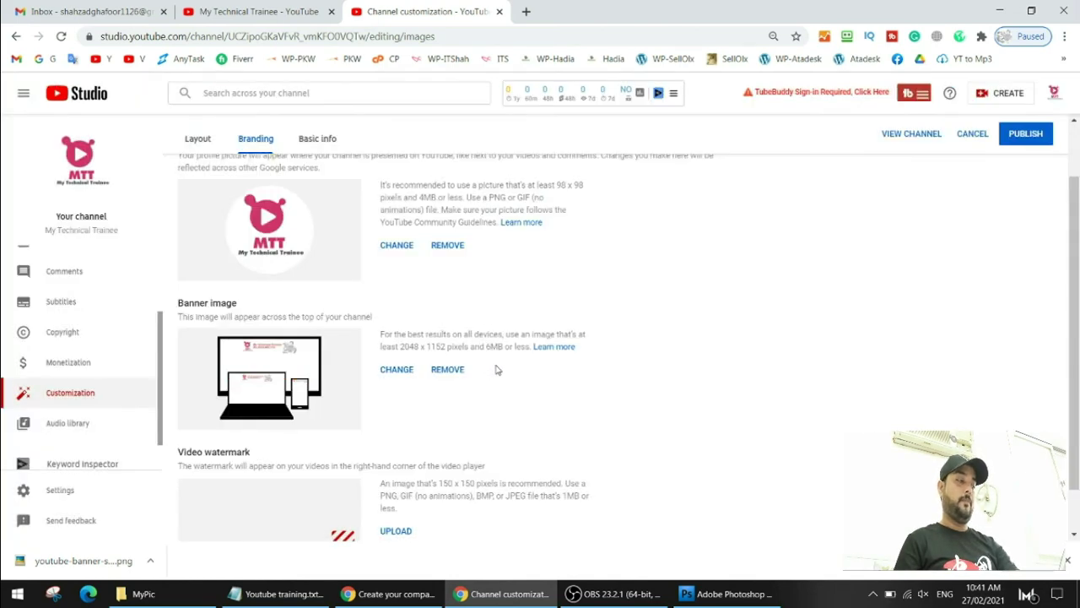
Publish the branding changes and reload the My Technical Trainee channel page in a new tab.
{"action": "left_click", "coordinate": [1026, 137]}
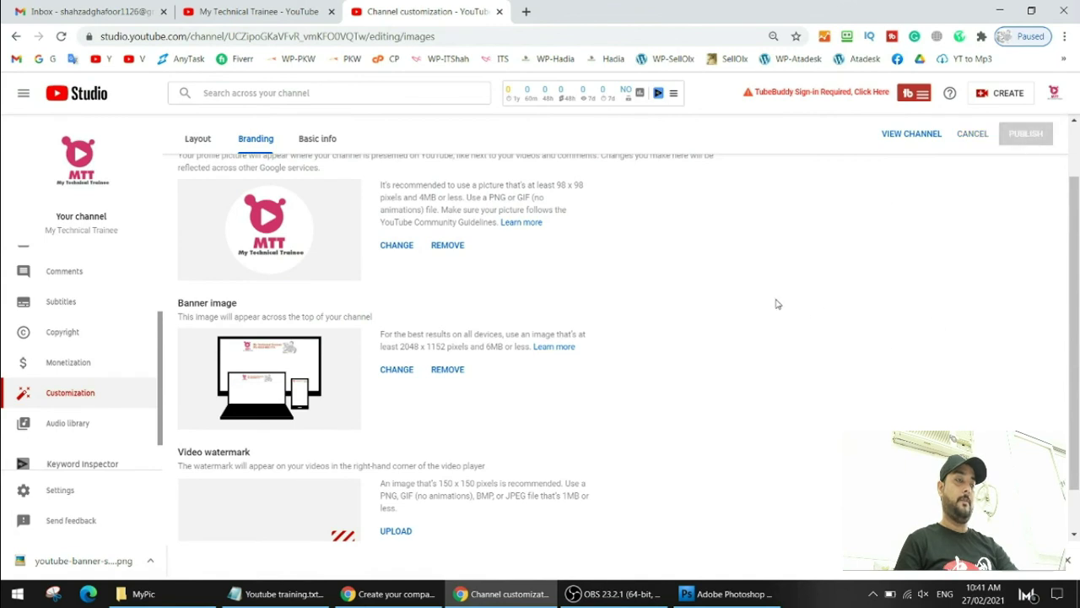
{"action": "left_click", "coordinate": [893, 133]}
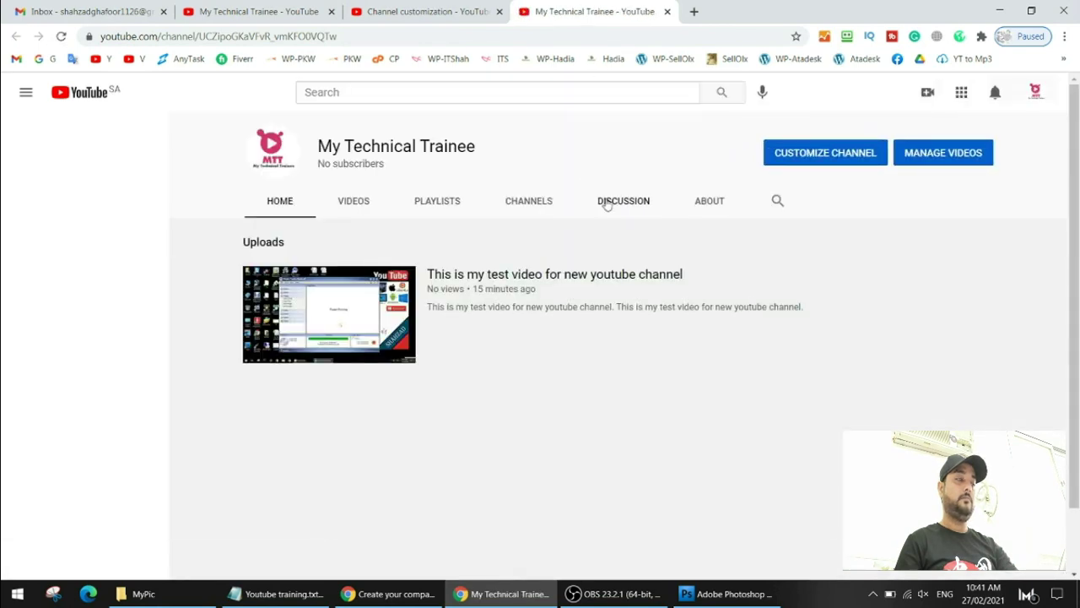
{"action": "right_click", "coordinate": [582, 5]}
{"action": "left_click", "coordinate": [602, 71]}
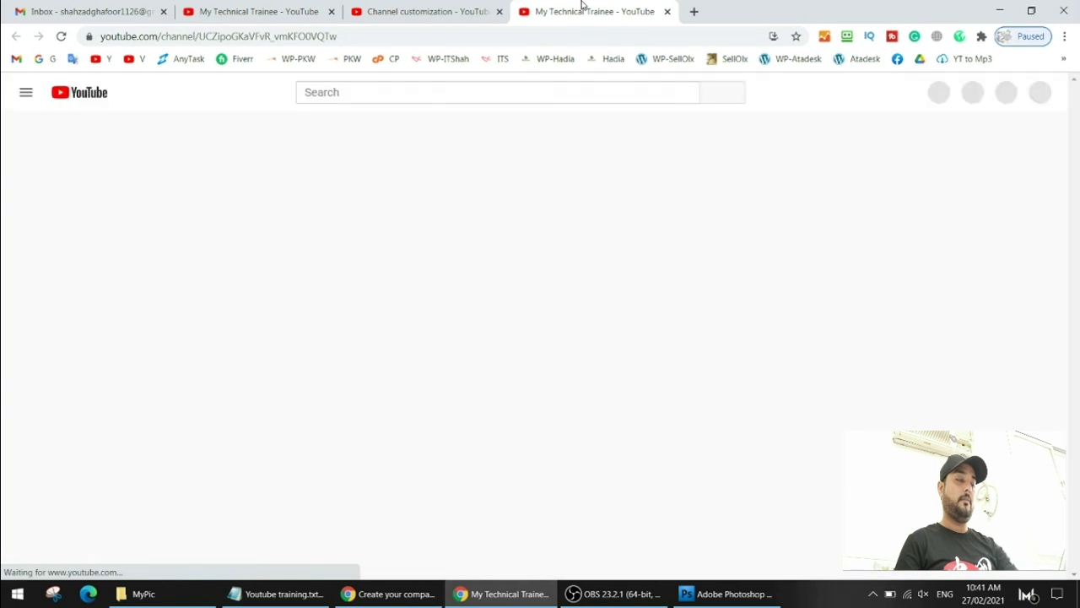